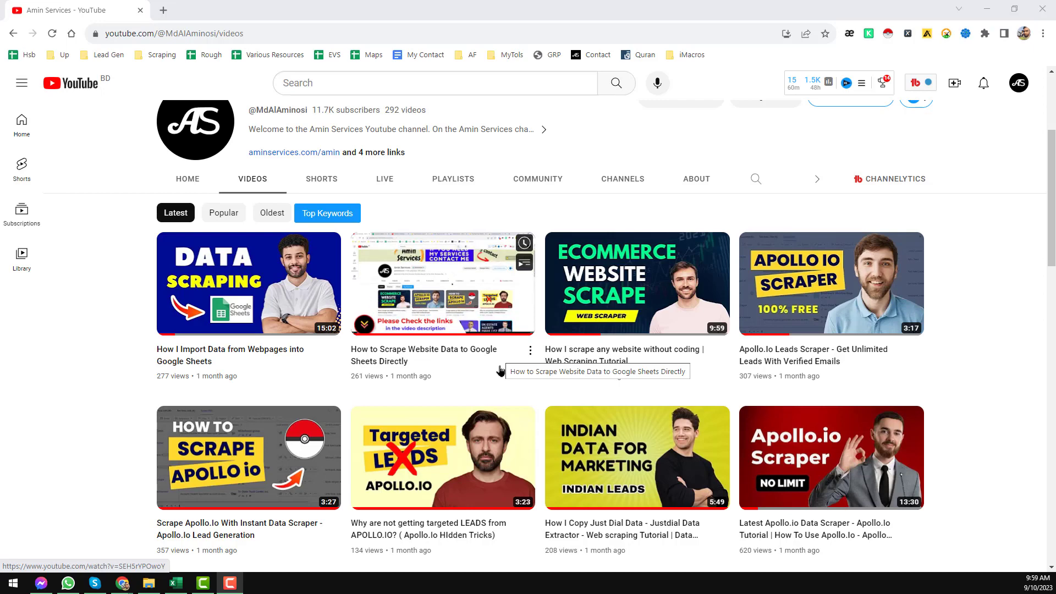
Move the Lightshot screenshot tab into the main browser window and read the project brief on scraping UK estate agents
scroll(500, 370, "down", 2)
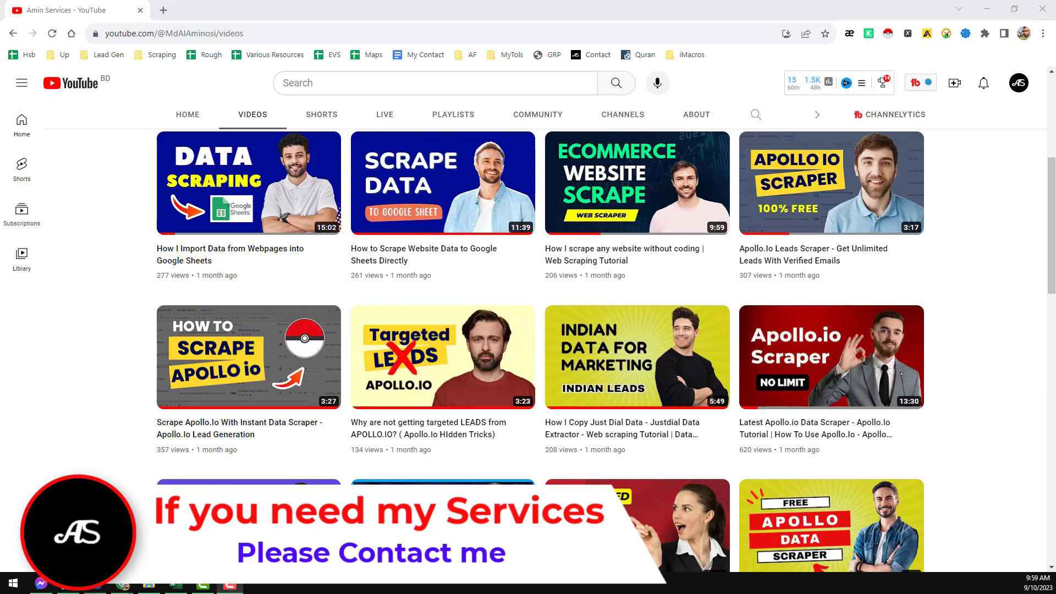
left_click_drag(1055, 104, 615, 22)
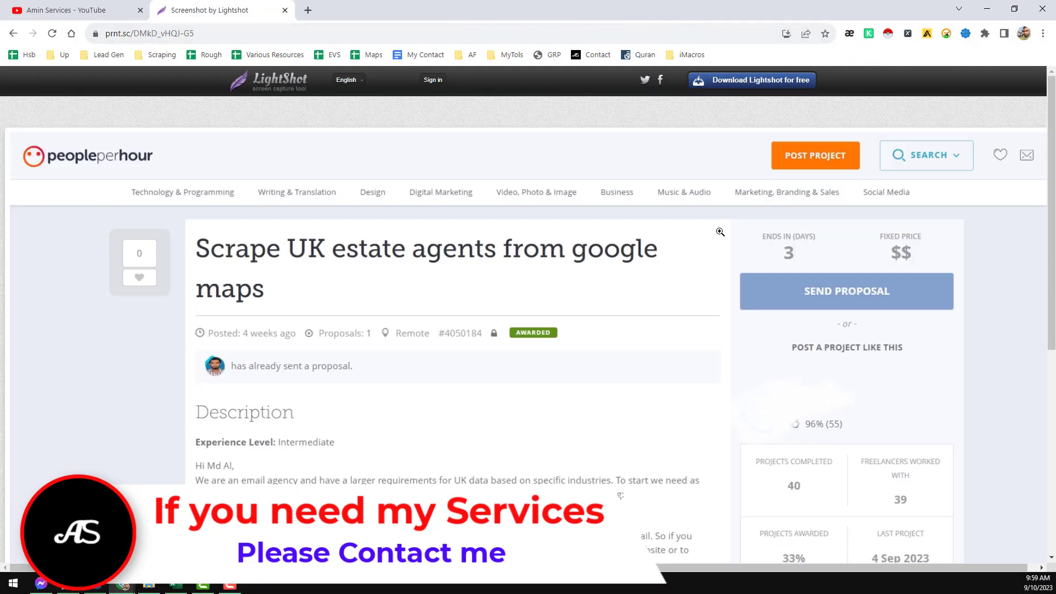
scroll(473, 274, "down", 2)
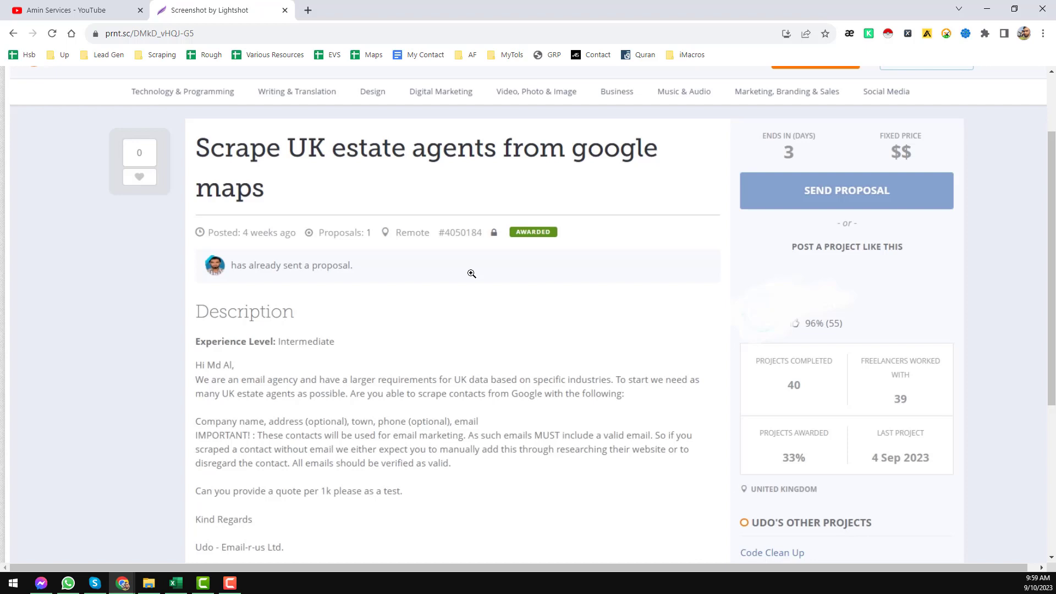
scroll(492, 290, "down", 2)
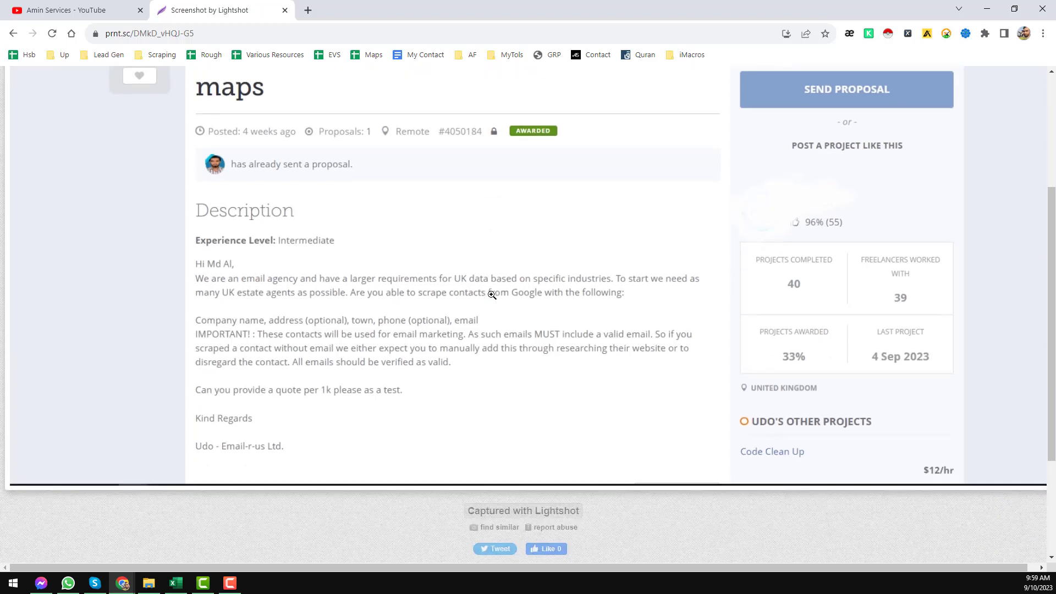
scroll(492, 296, "up", 2)
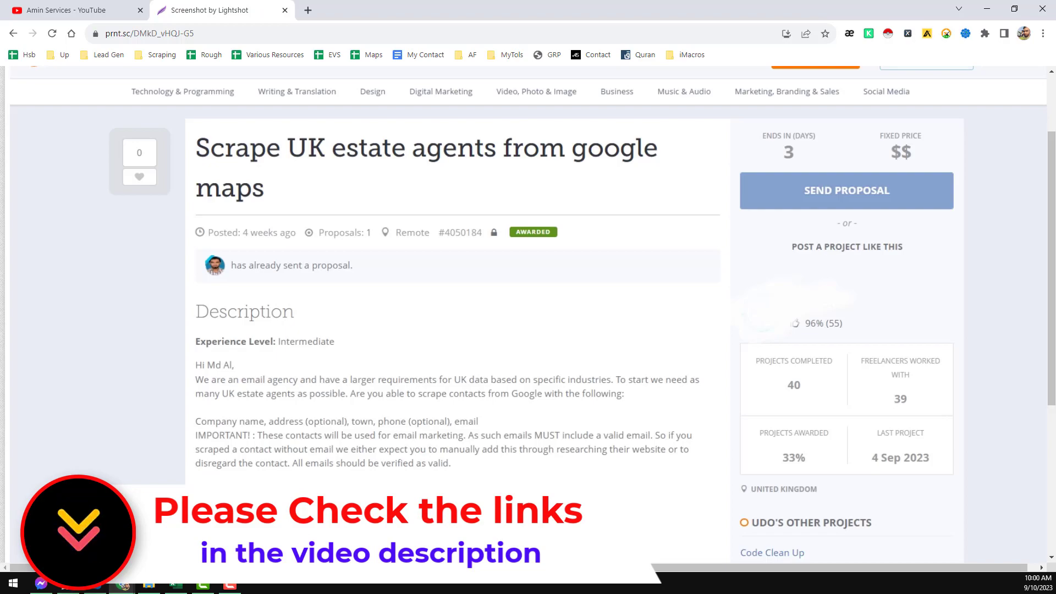
Switch to the Excel report and examine its Business Name, Full_Address, Email and Quality columns
key("alt+Tab")
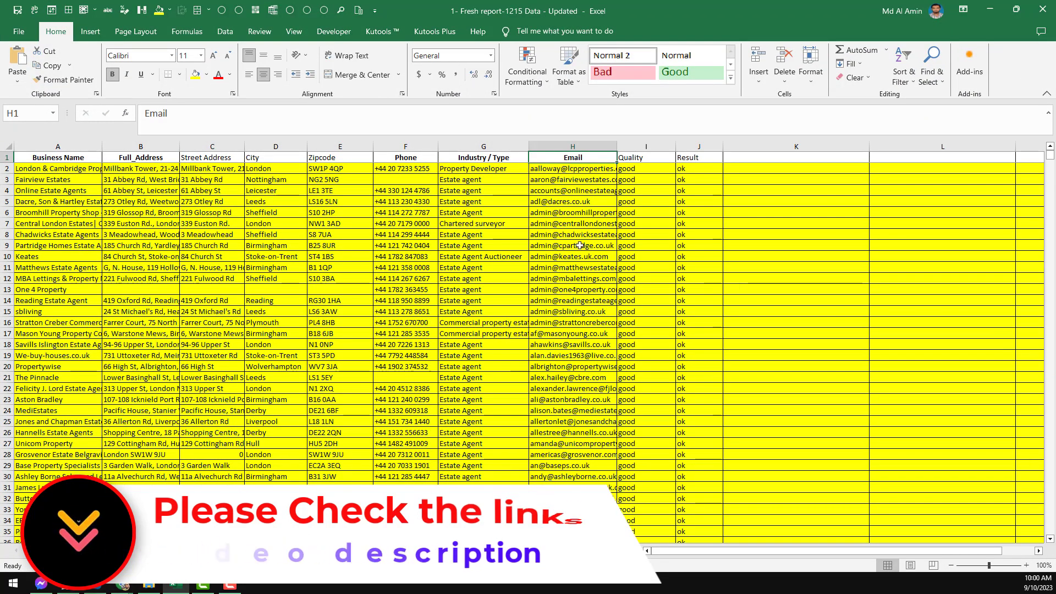
left_click(641, 169)
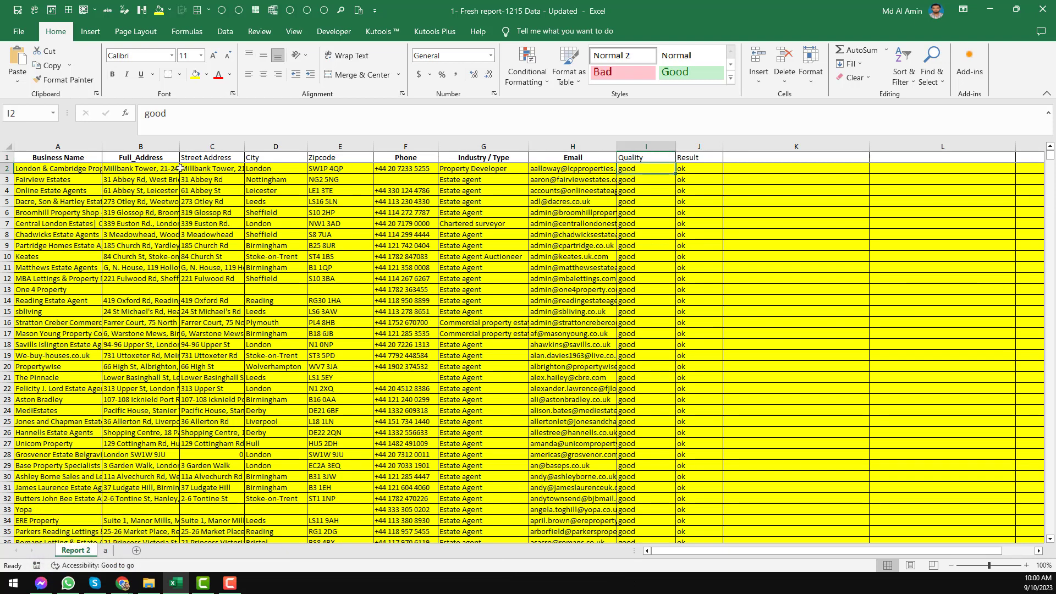
left_click(67, 168)
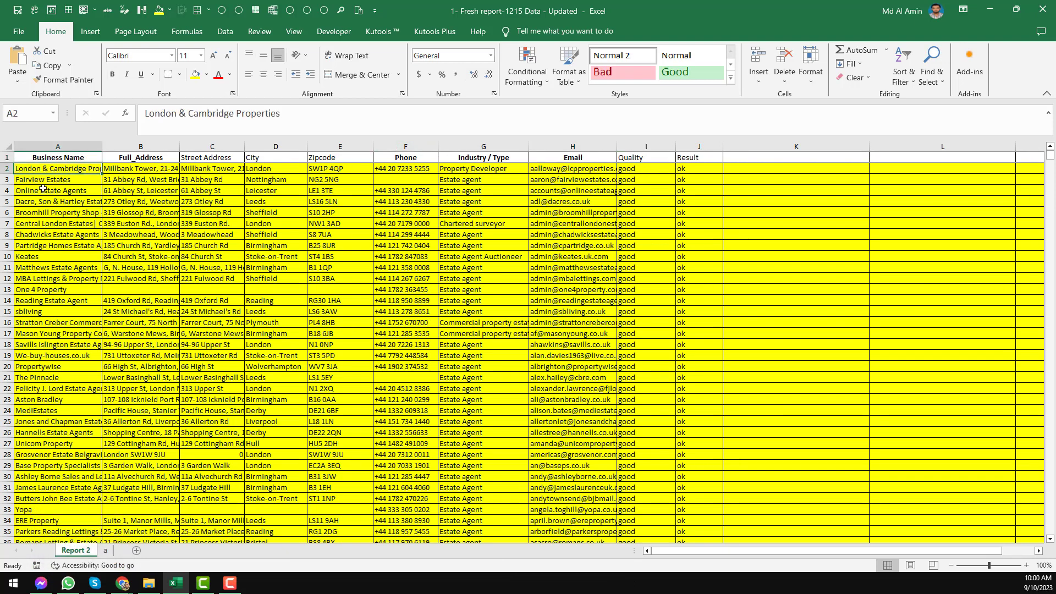
left_click(135, 168)
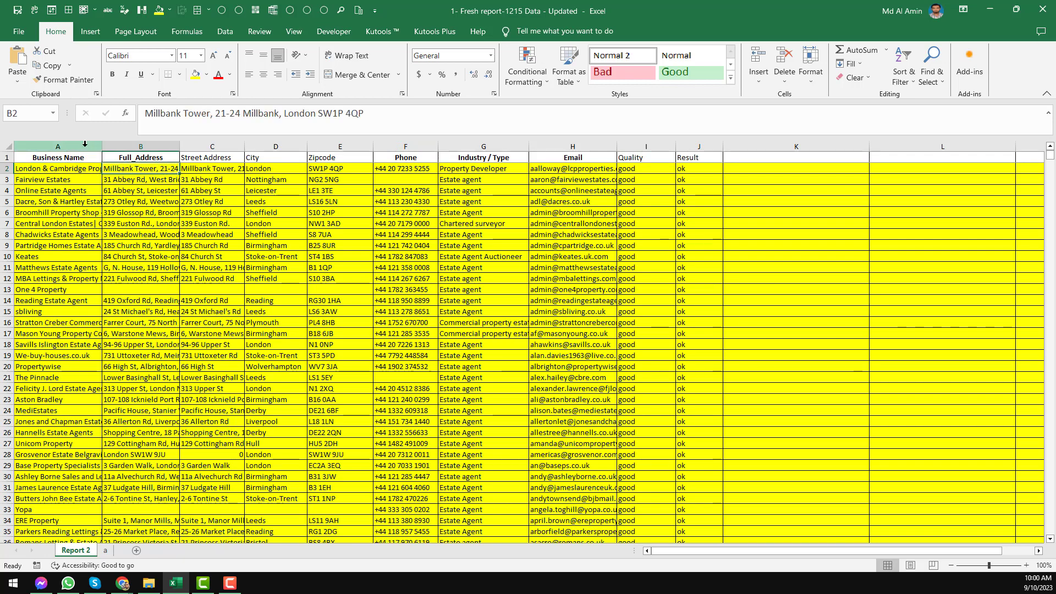
left_click(85, 144)
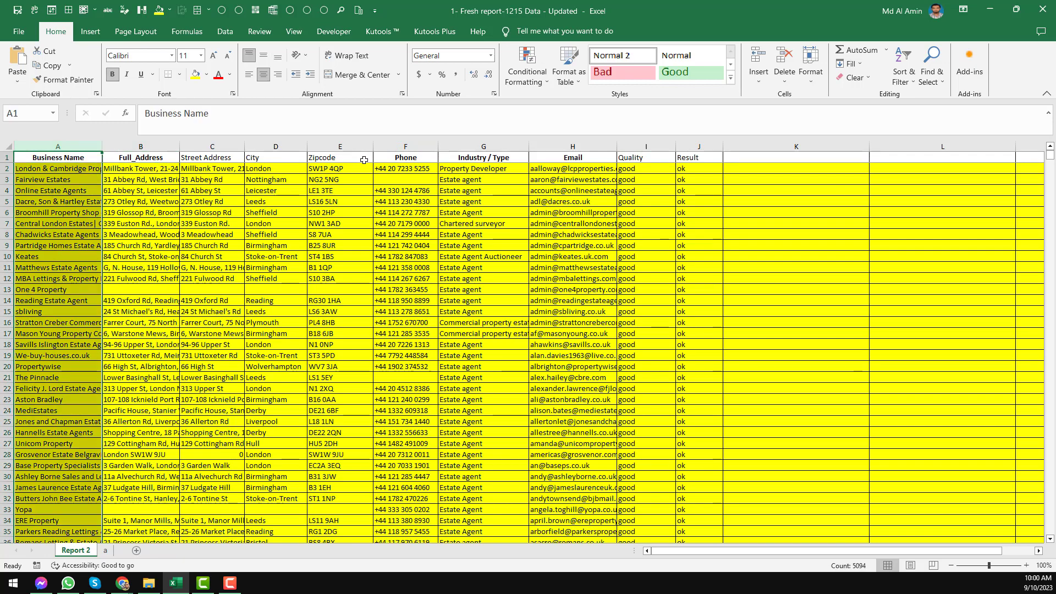
left_click(594, 151)
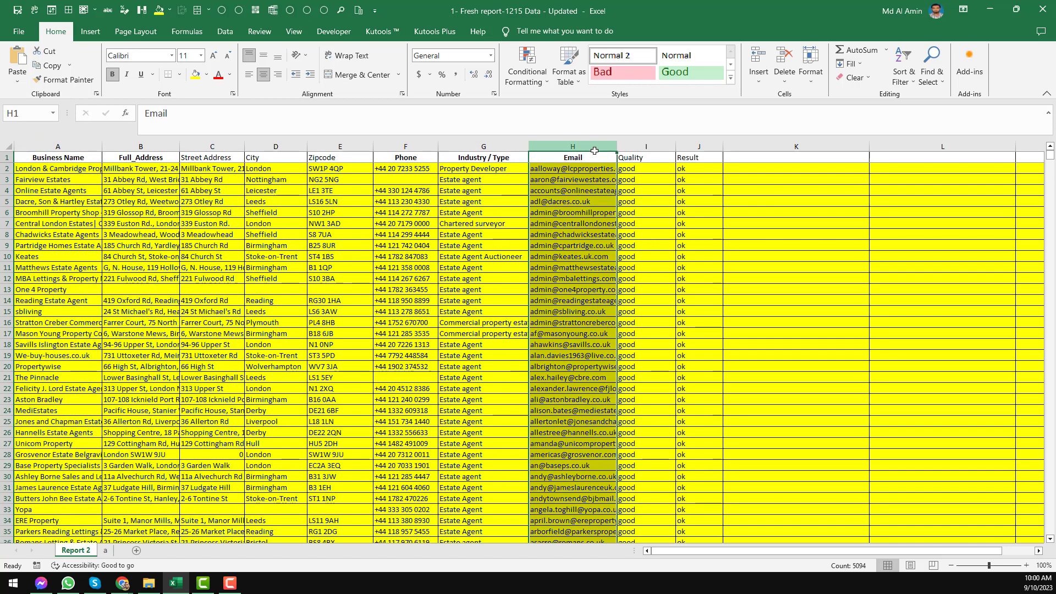
left_click_drag(649, 167, 646, 278)
left_click(650, 168)
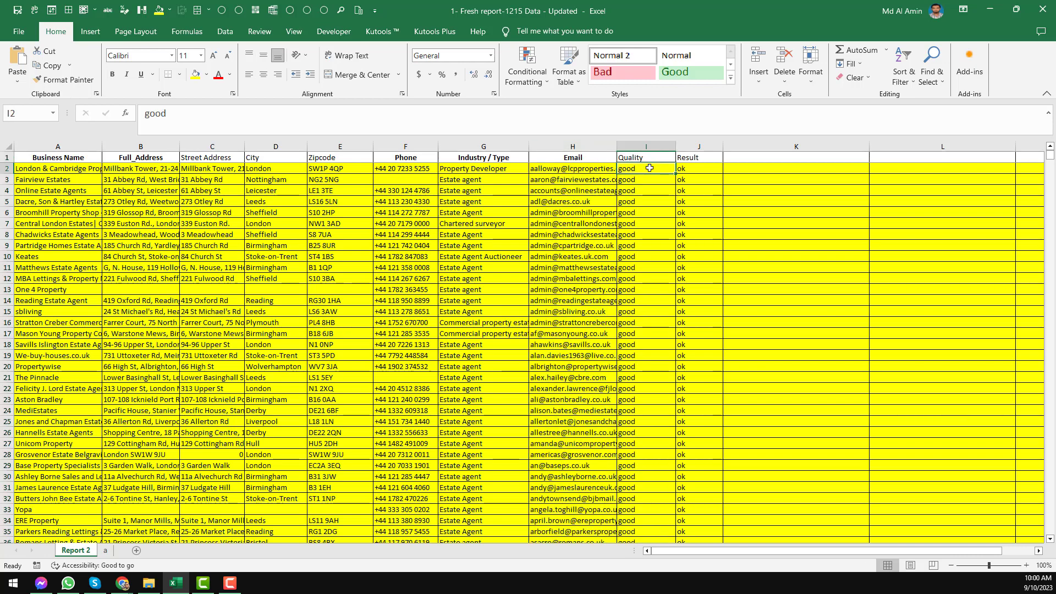
Review the Quality entries down the yellow rows, then go to the last yellow record in the Business Name column
scroll(649, 167, "down", 13)
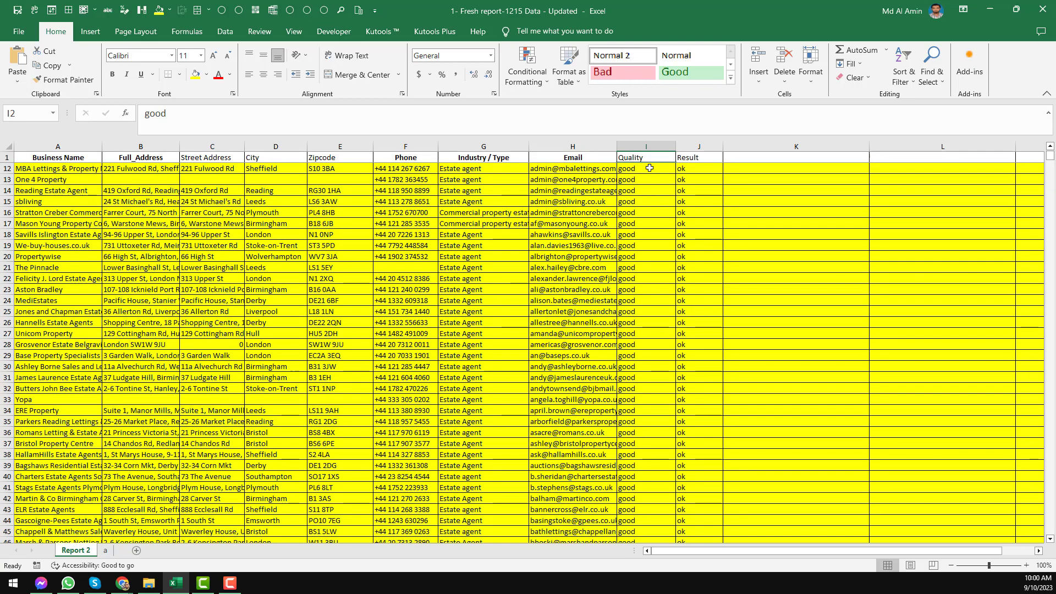
left_click(647, 241)
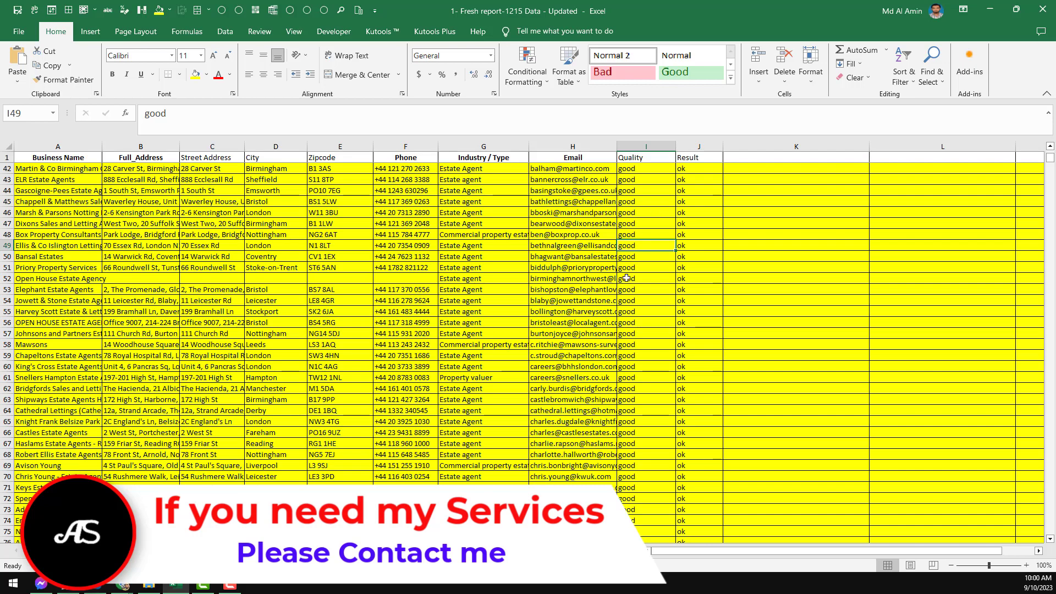
scroll(626, 278, "down", 10)
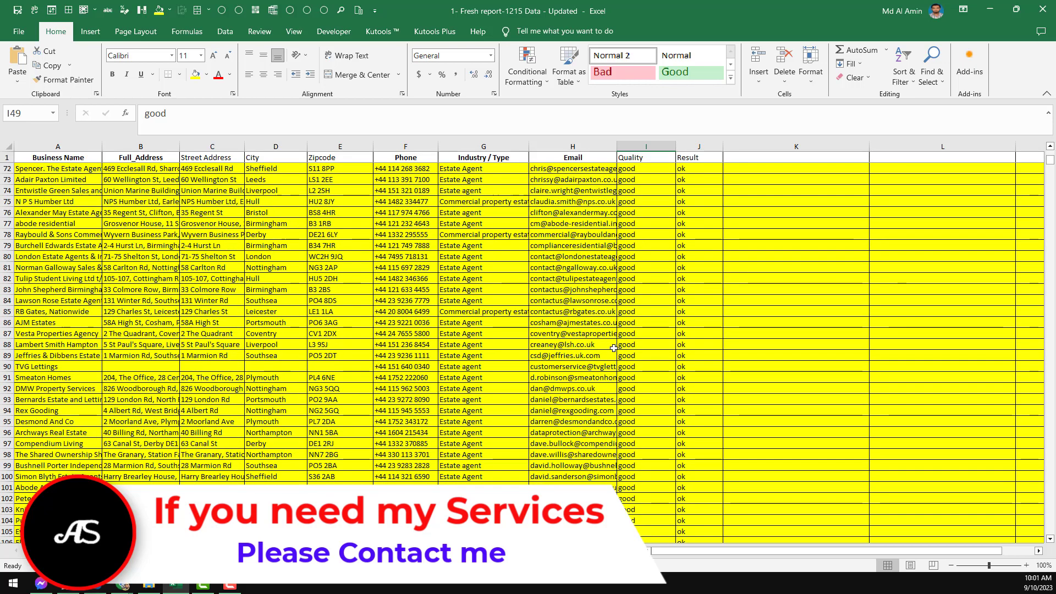
scroll(613, 348, "down", 5)
left_click(638, 311)
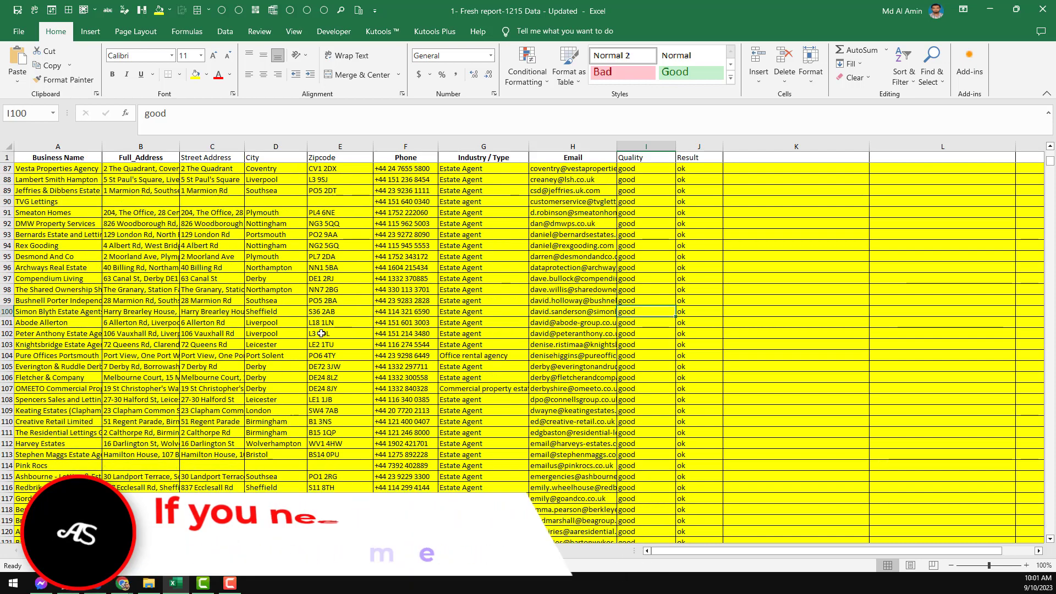
left_click(87, 341)
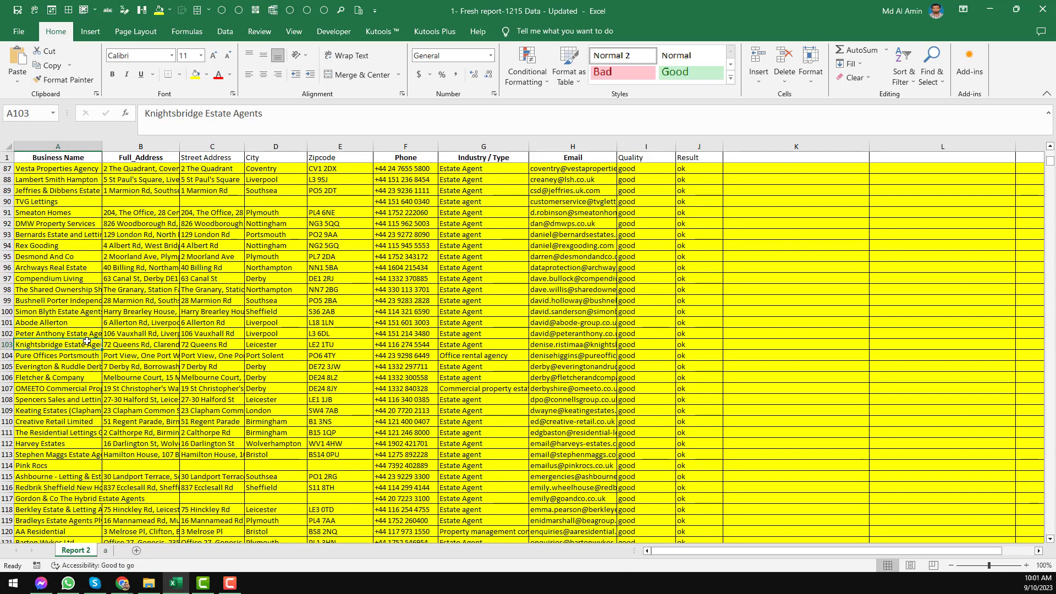
key("ctrl+Down")
scroll(86, 341, "down", 3)
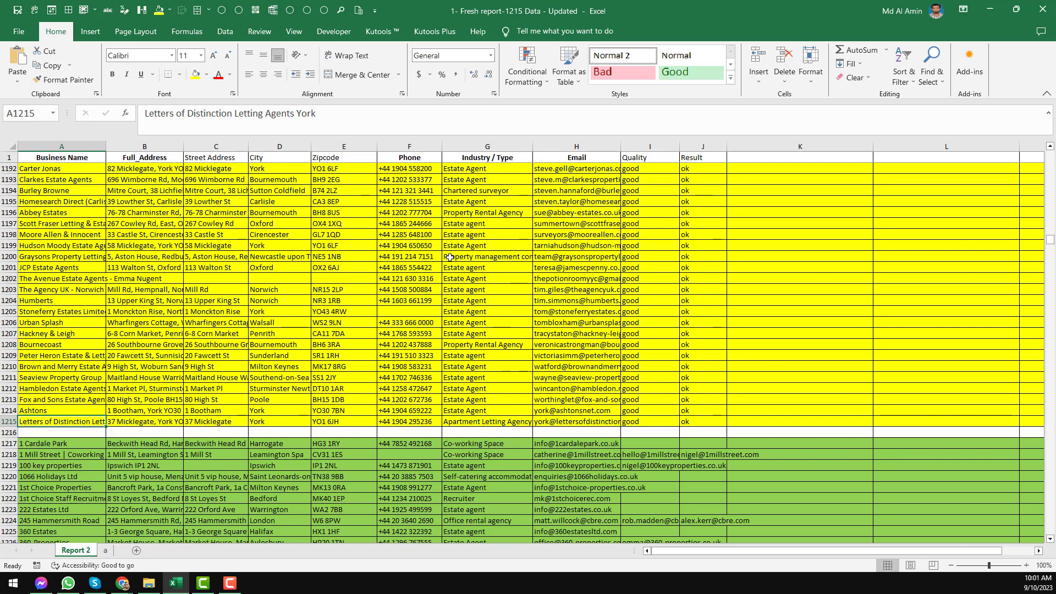
left_click(482, 267)
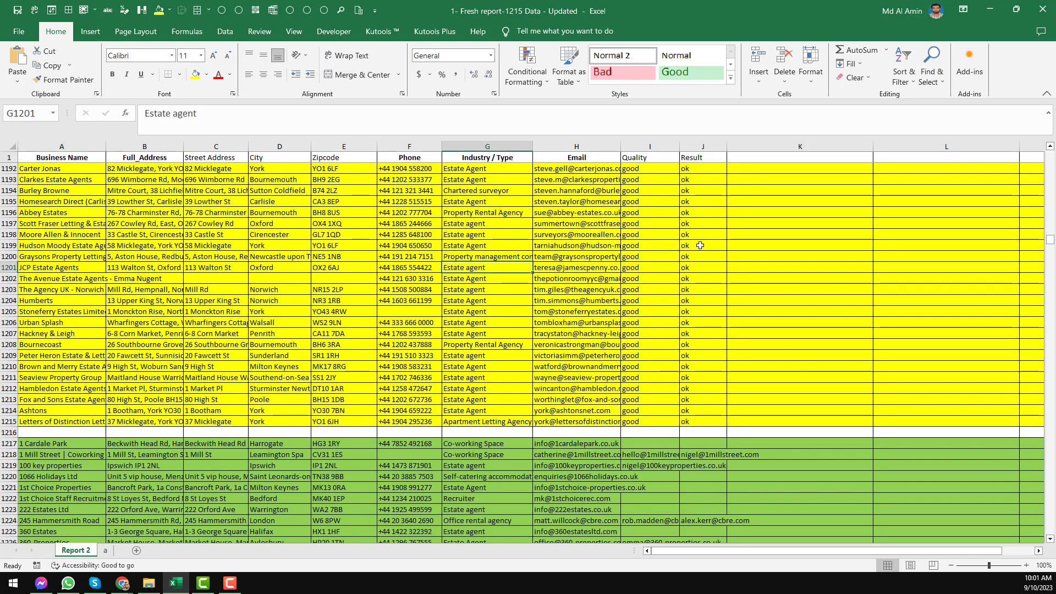
Minimize the Excel report and move the Outscraper profile tab into the main browser window
left_click(991, 10)
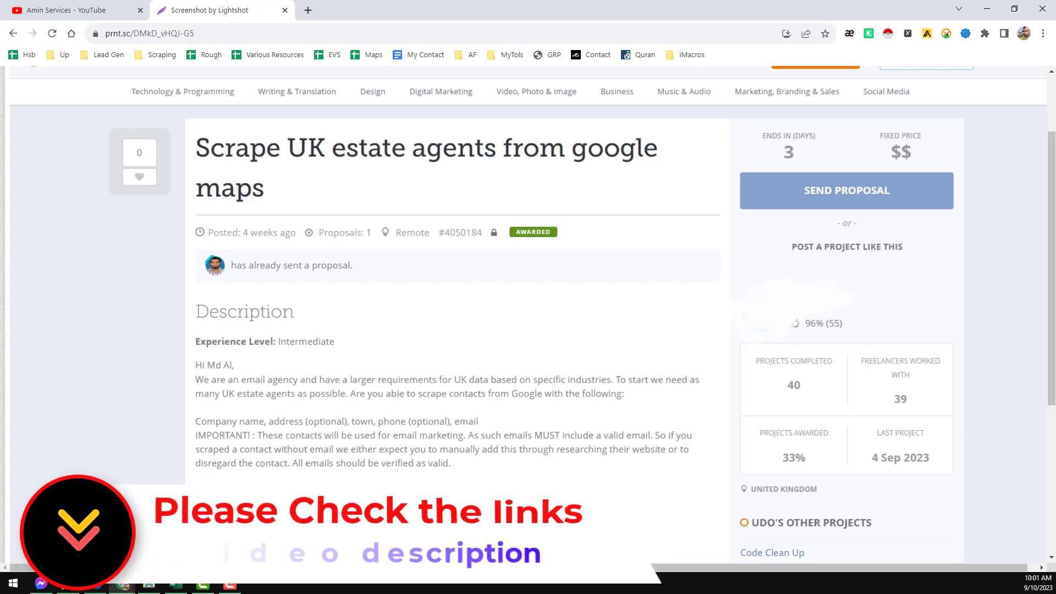
key("alt+Tab")
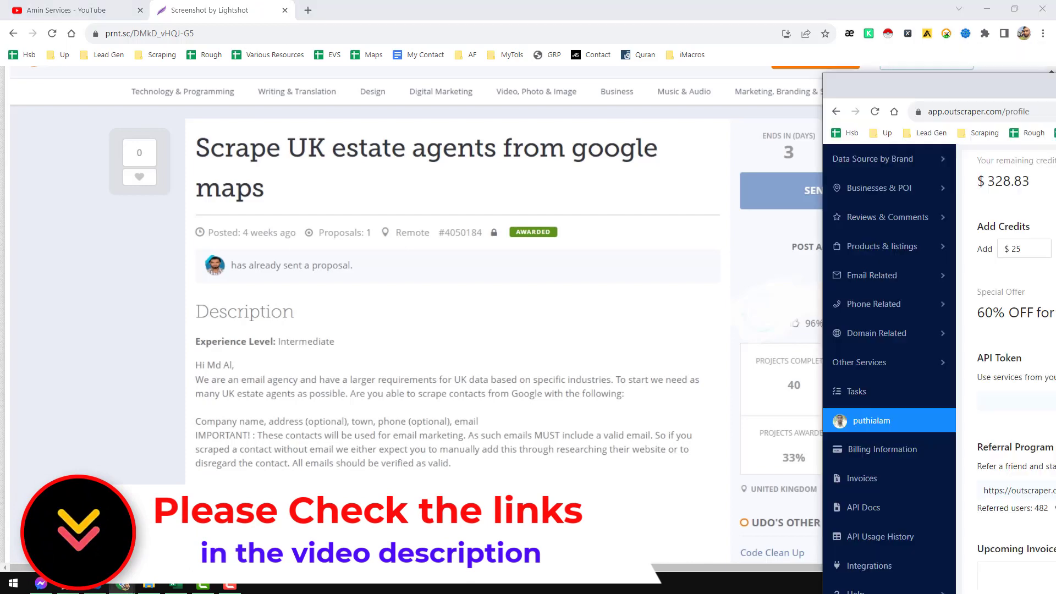
left_click_drag(891, 83, 363, 10)
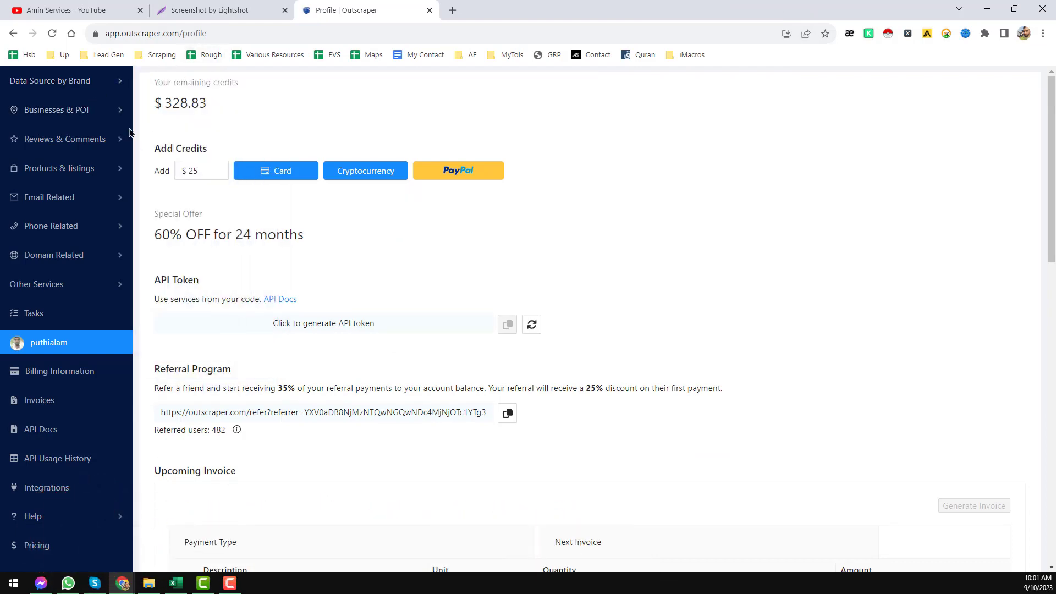
Look over the profile page's remaining credits, special offer, referral program and upcoming invoice sections
scroll(88, 374, "down", 4)
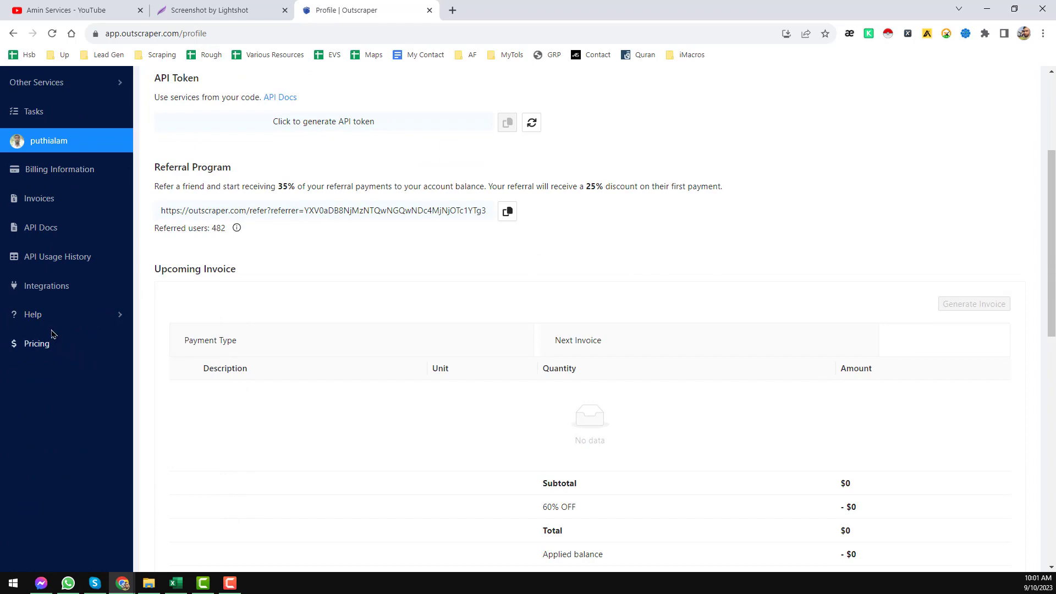
scroll(336, 322, "up", 4)
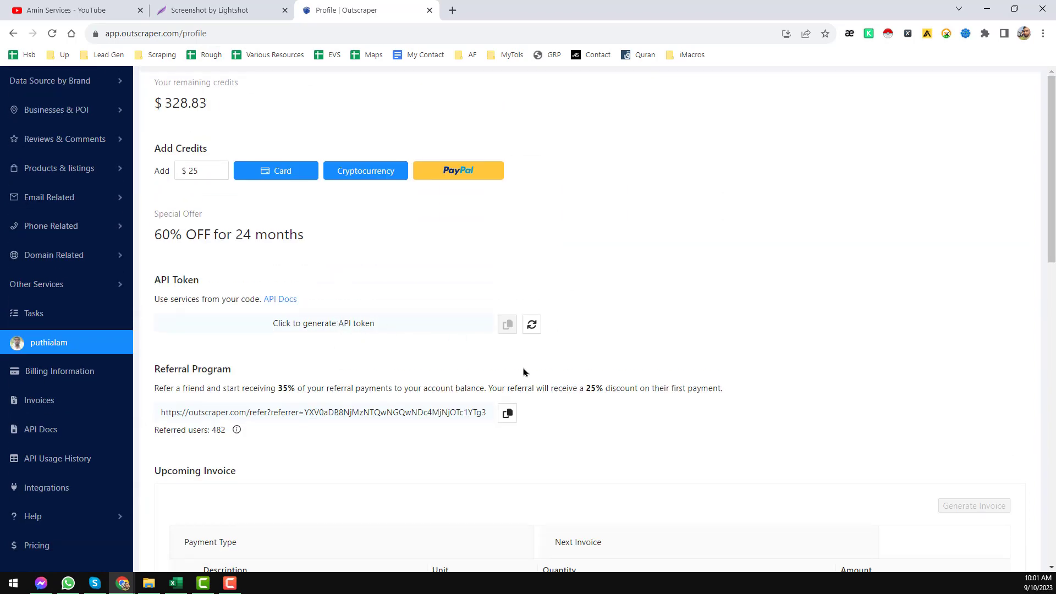
scroll(302, 415, "down", 2)
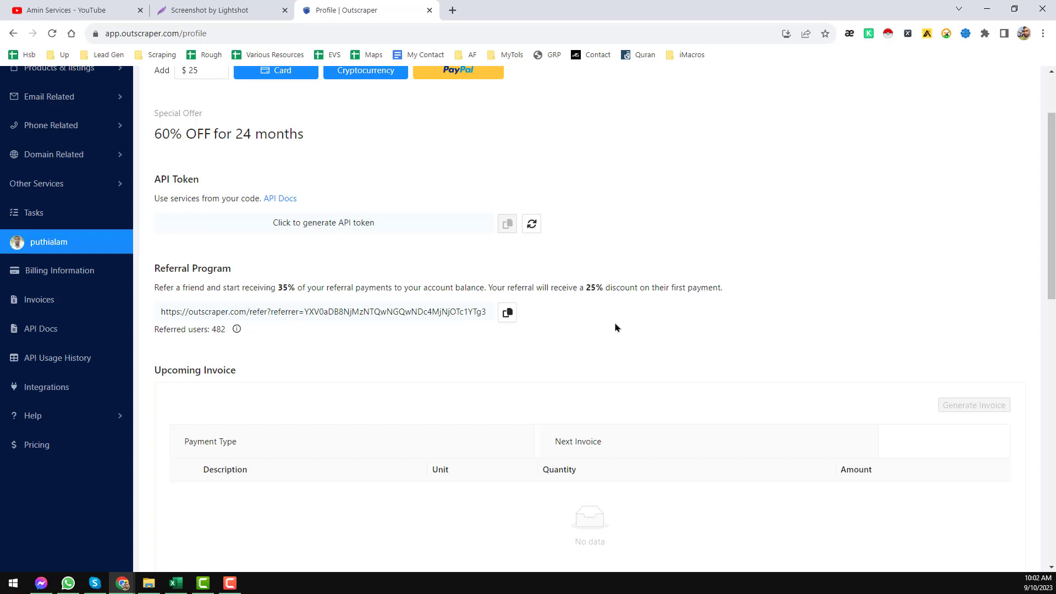
scroll(615, 328, "up", 2)
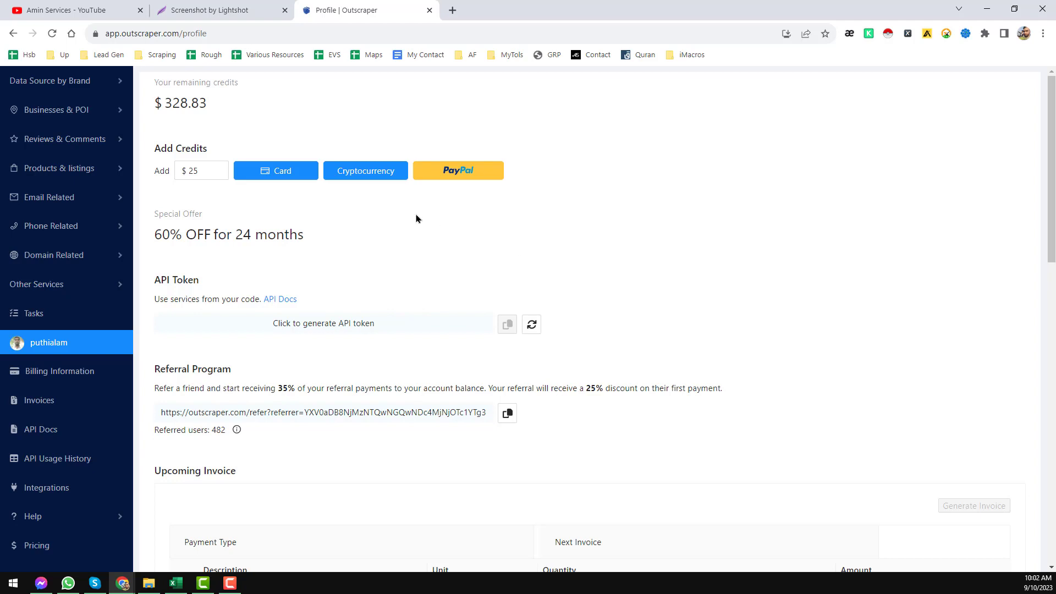
Open the Google Maps Data Scraper and check the requested business type in the project brief
mouse_move(77, 112)
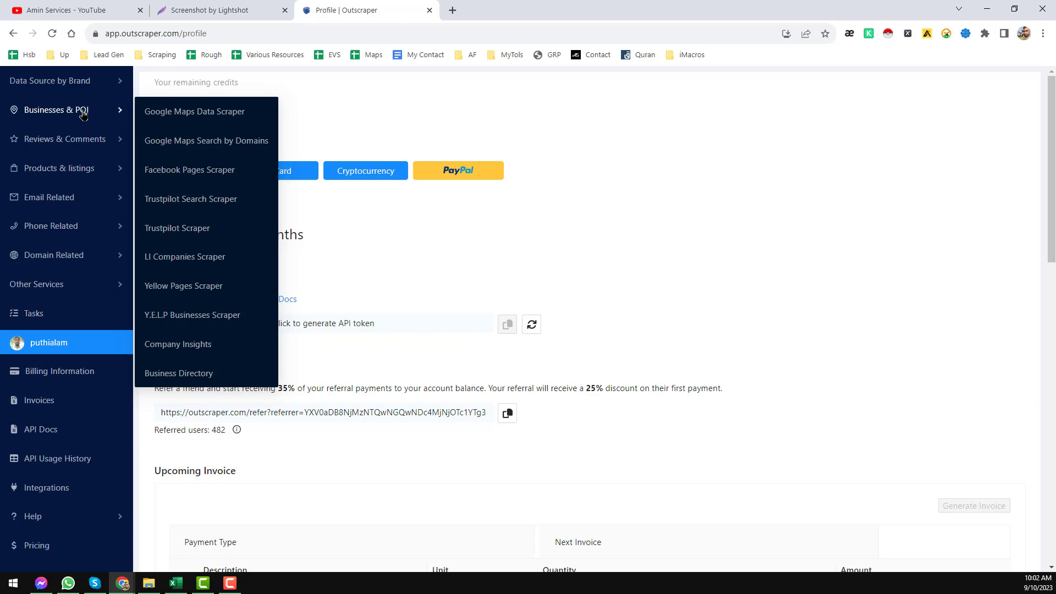
left_click(197, 118)
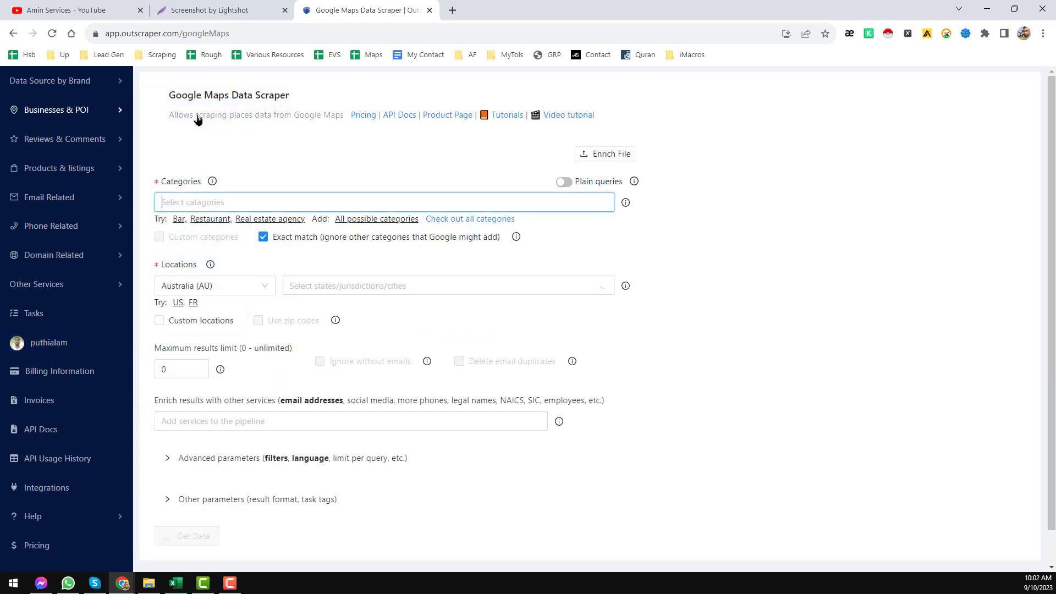
left_click(248, 12)
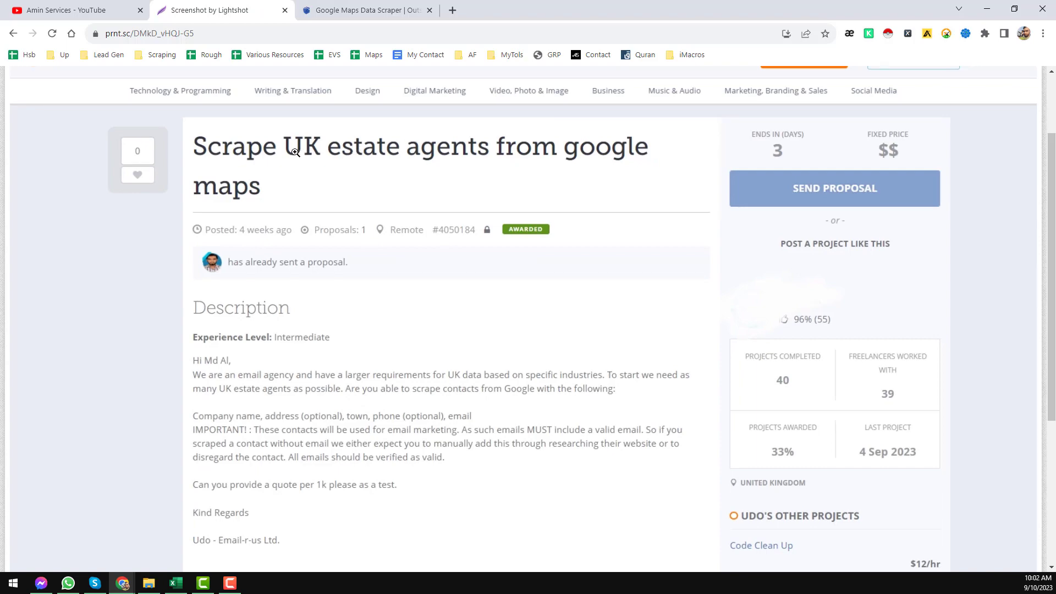
left_click(397, 11)
Add "estate agent" as the category in the Google Maps Data Scraper form
left_click(280, 203)
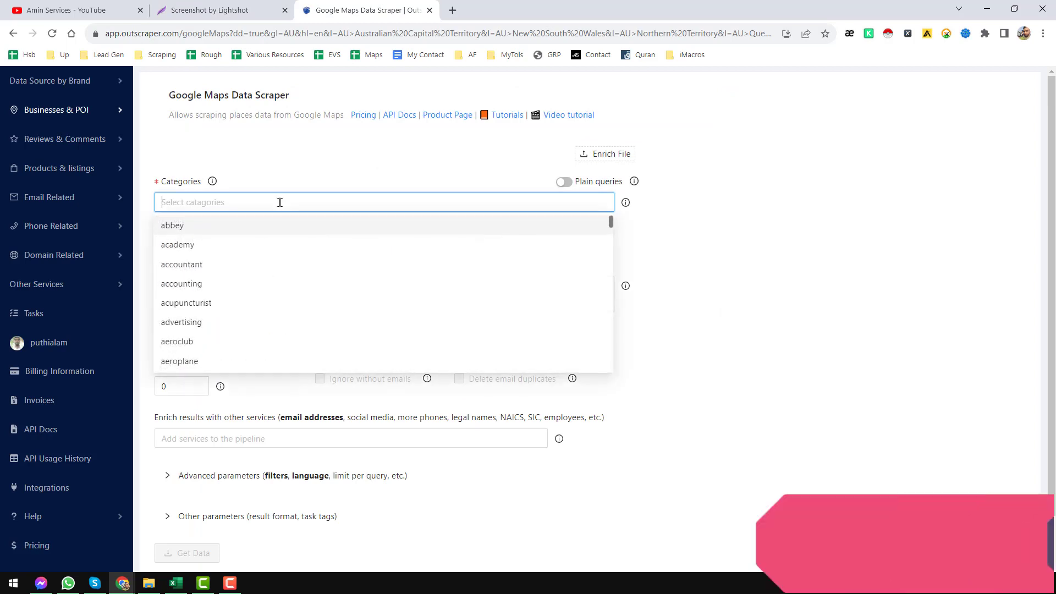
type("estatwe")
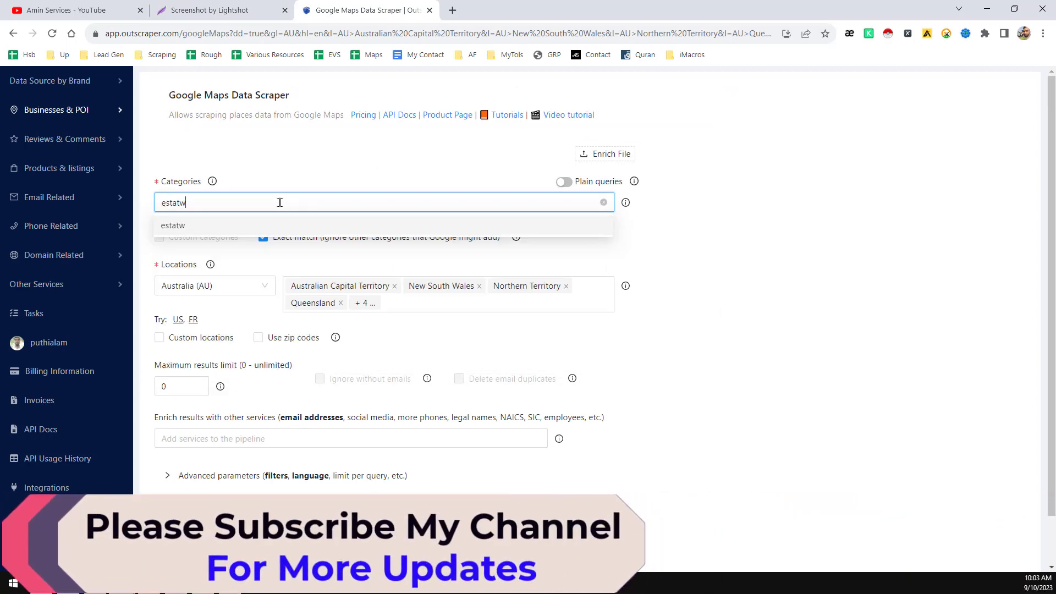
key("BackSpace")
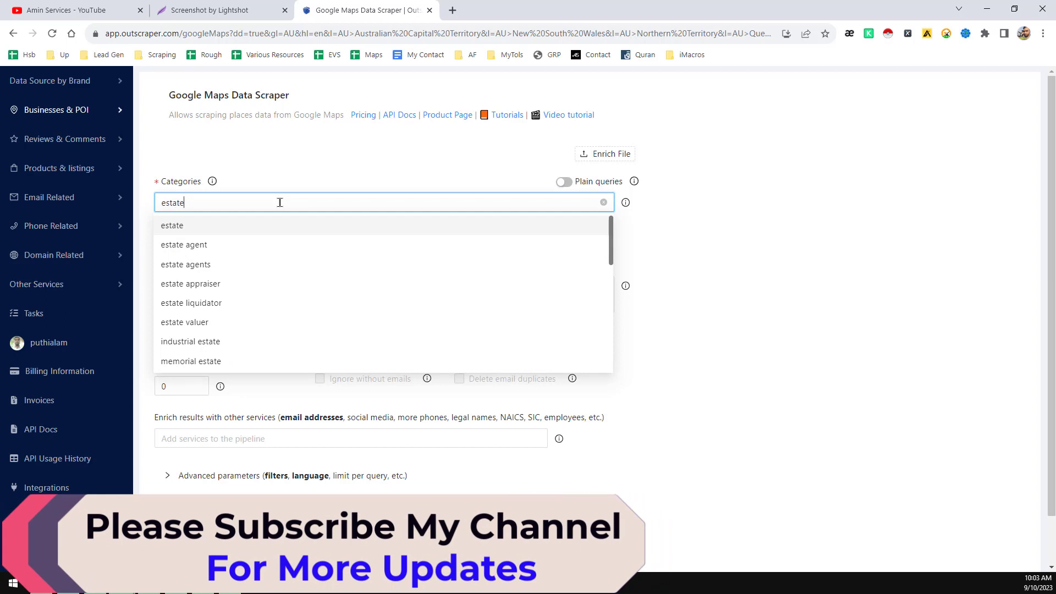
left_click(207, 249)
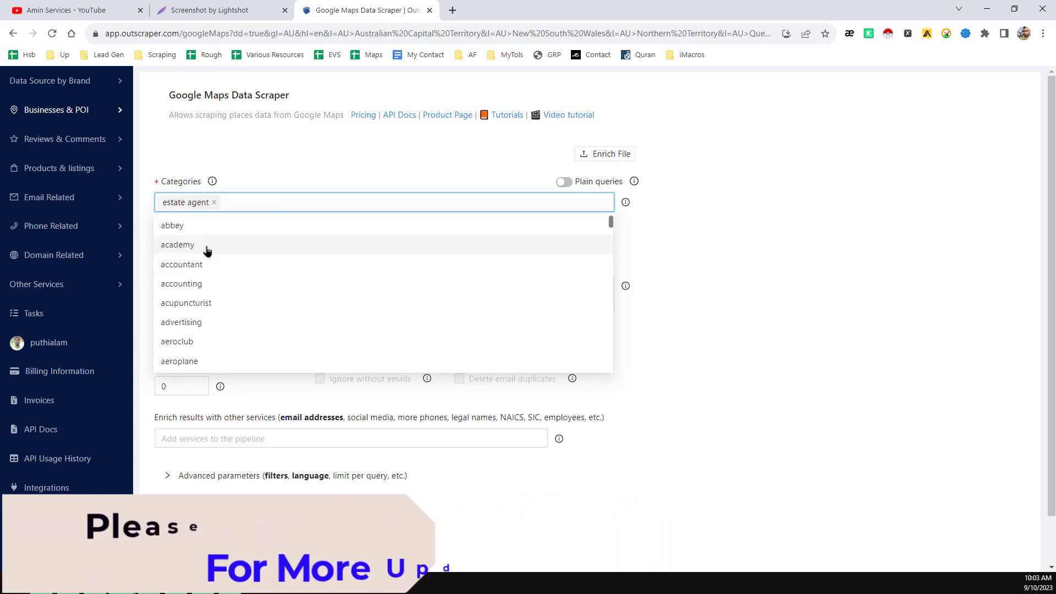
left_click(750, 214)
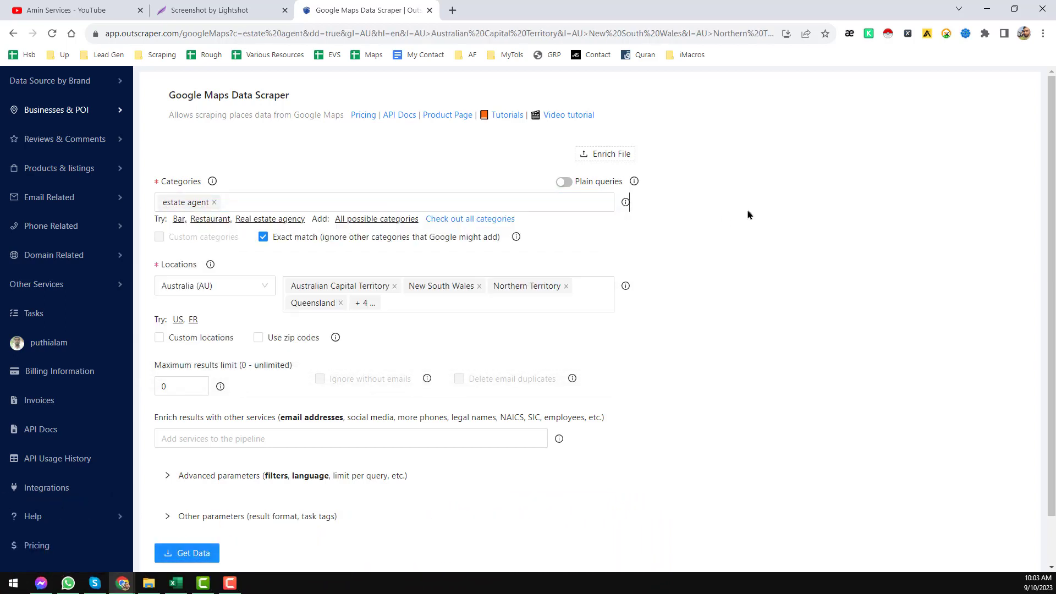
Review the client's project brief and the estate agent report in Excel, and return to the Google Maps Data Scraper form
left_click(229, 6)
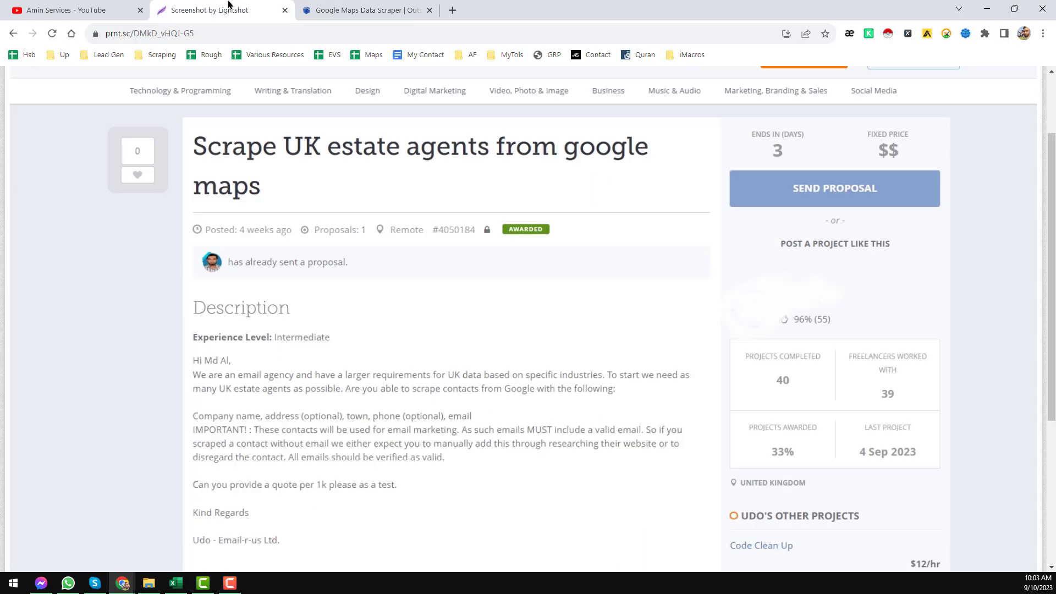
left_click(176, 583)
left_click(590, 300)
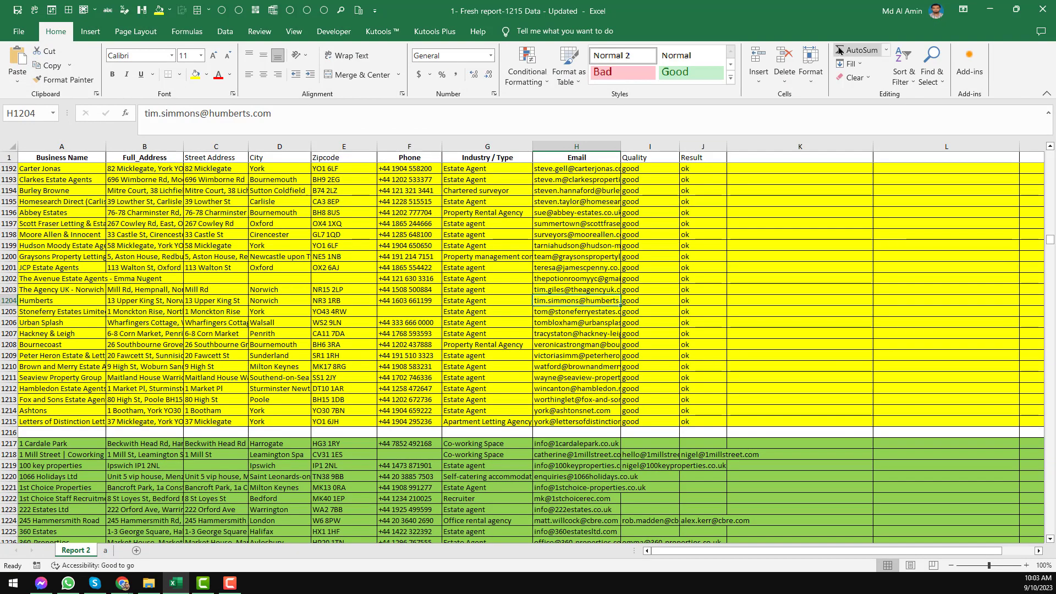
left_click(989, 10)
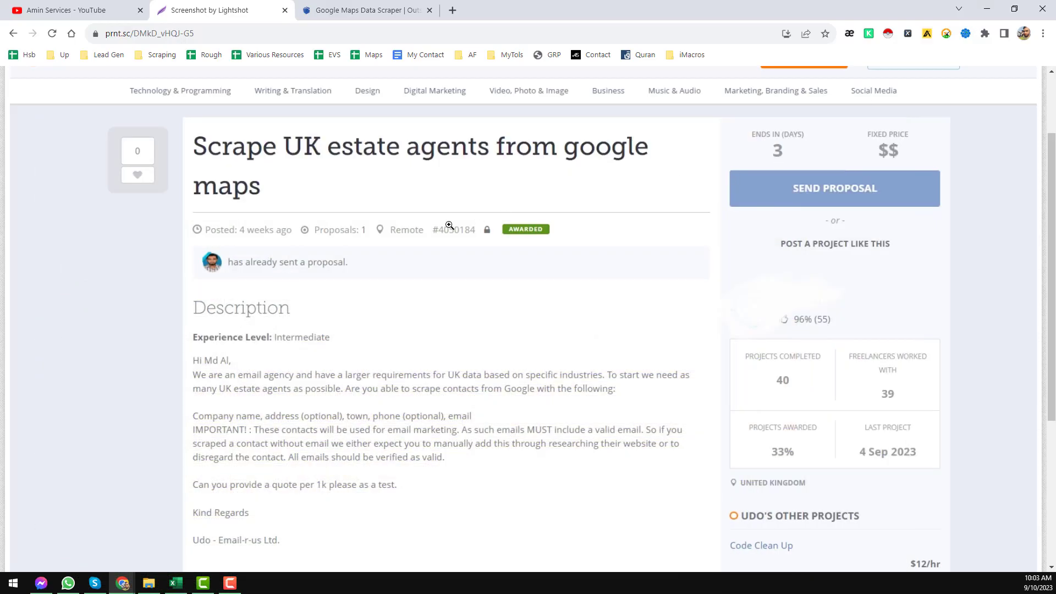
left_click(386, 9)
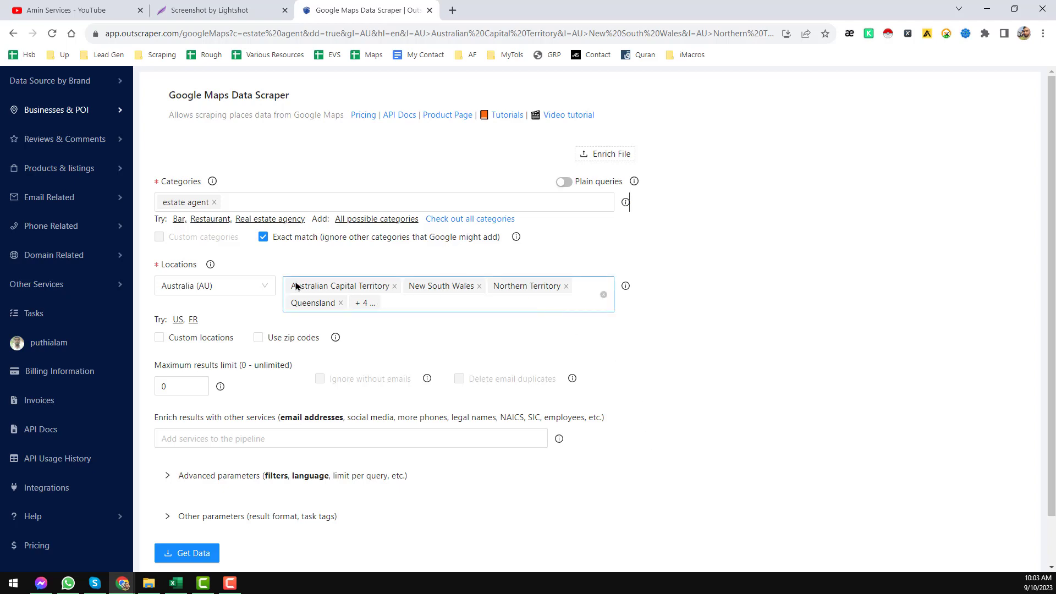
Keep exact category matching enabled and set the location country to United Kingdom (GB), checking it against the project brief
left_click(264, 238)
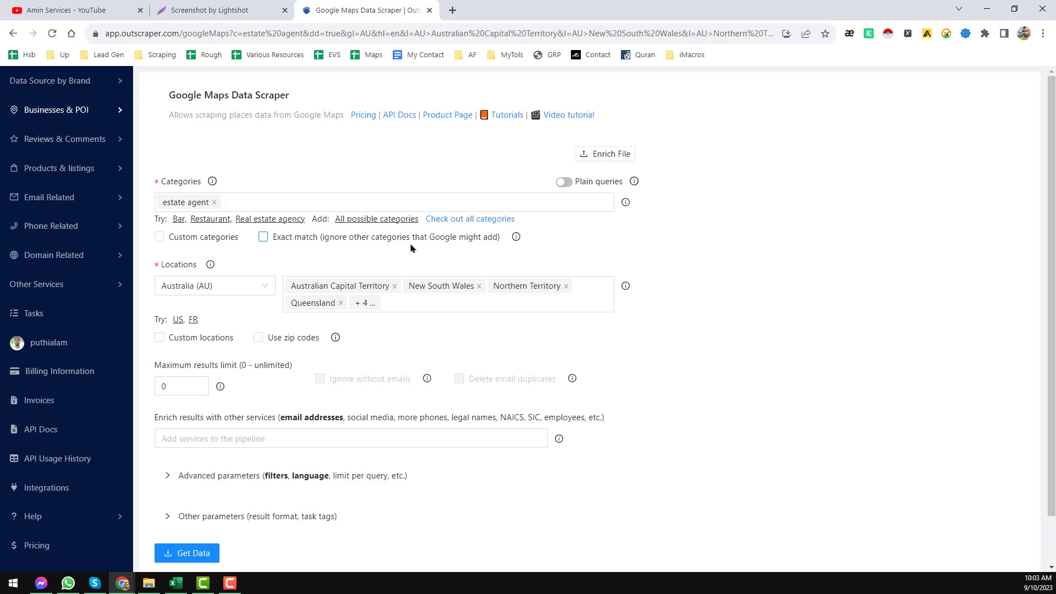
left_click(263, 240)
left_click(231, 285)
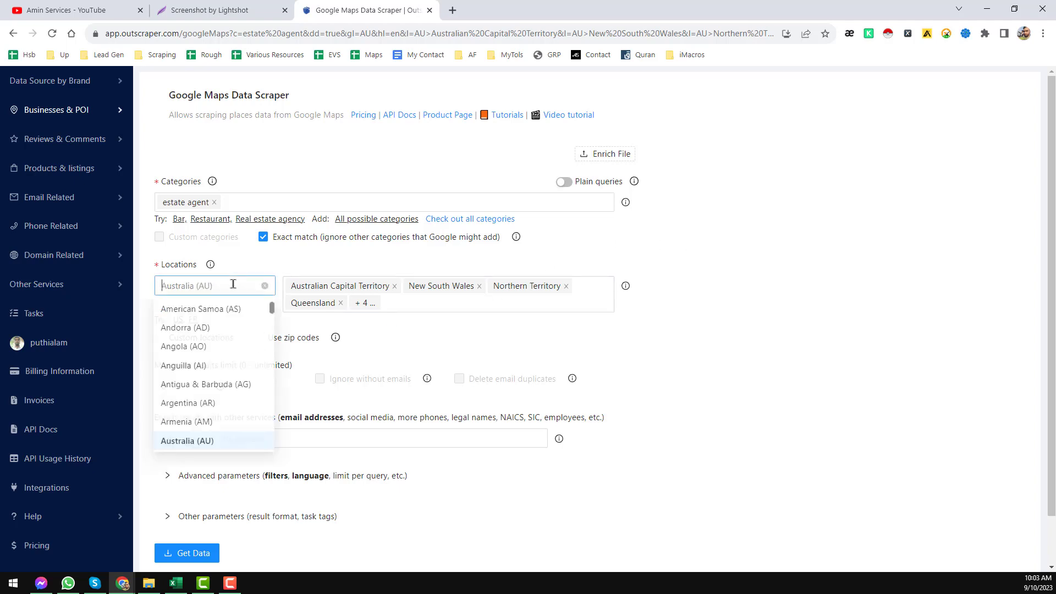
type("united")
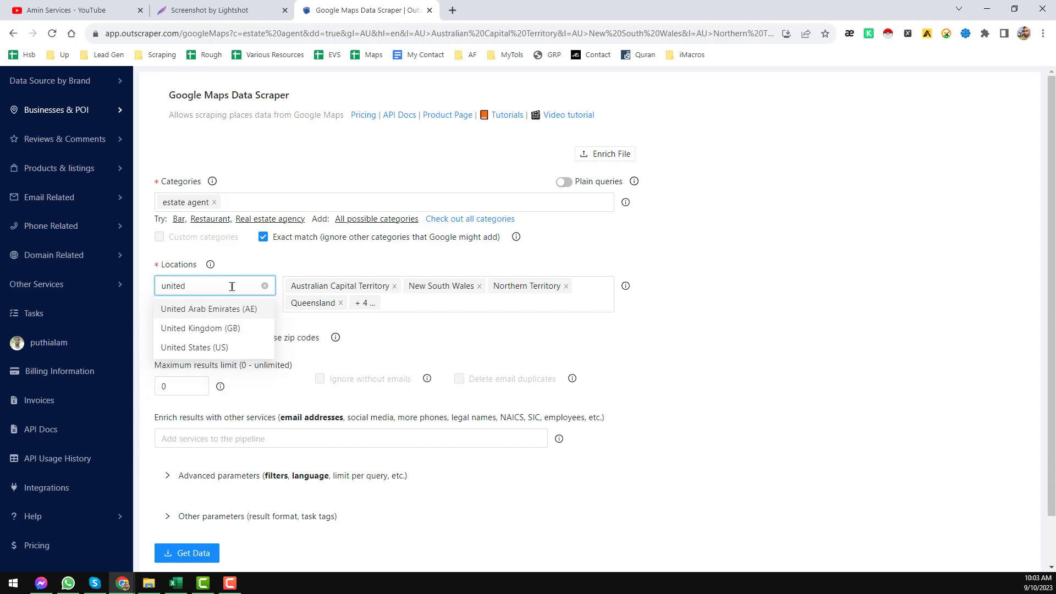
left_click(242, 329)
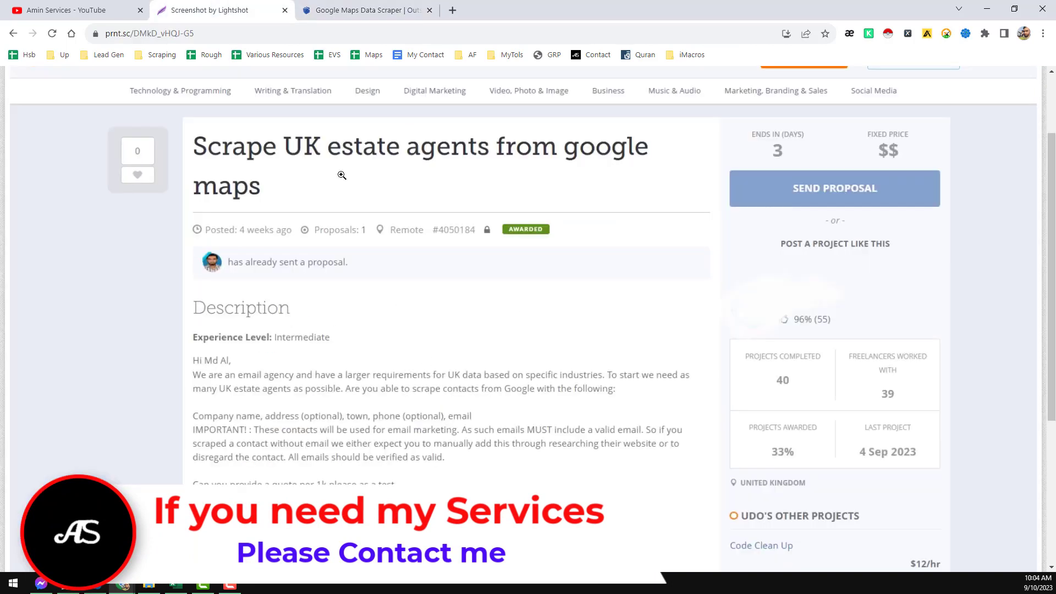
left_click(209, 9)
left_click(385, 9)
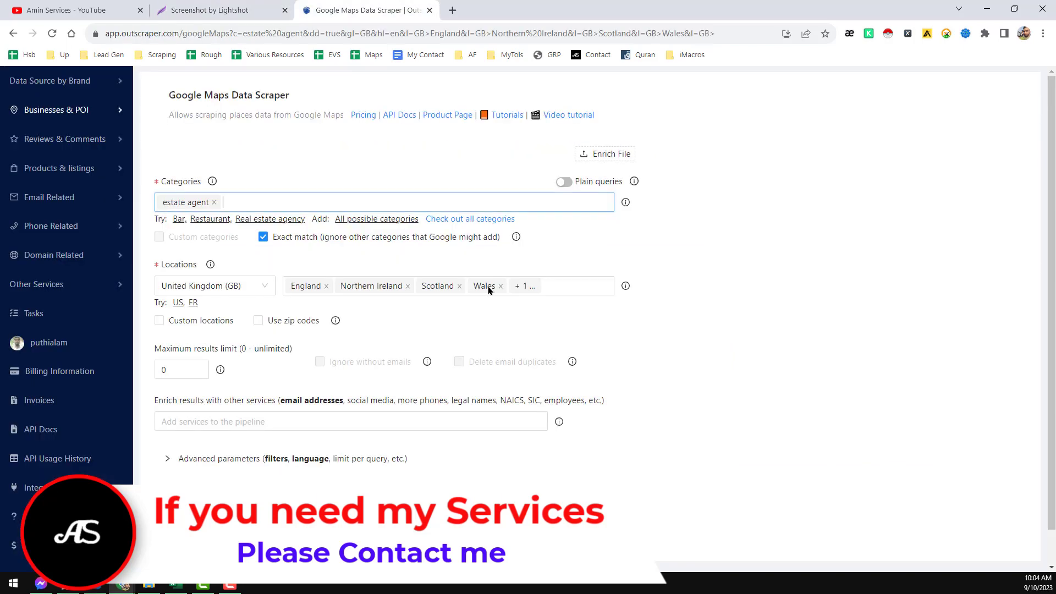
Exclude Northern Ireland, Scotland, Wales and Others from the United Kingdom locations, keeping only England
left_click(568, 288)
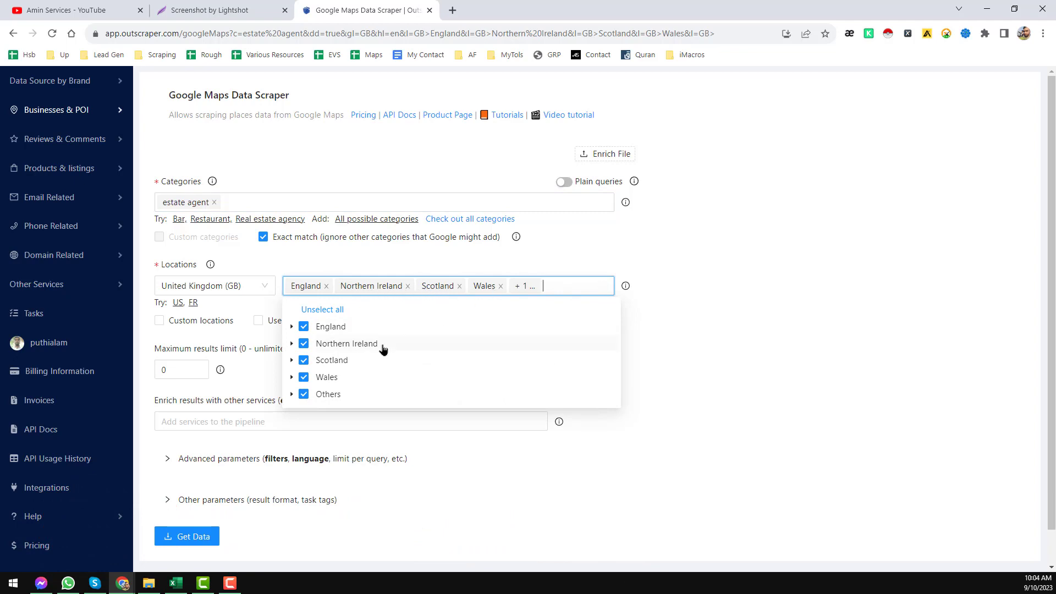
left_click(303, 344)
left_click(303, 360)
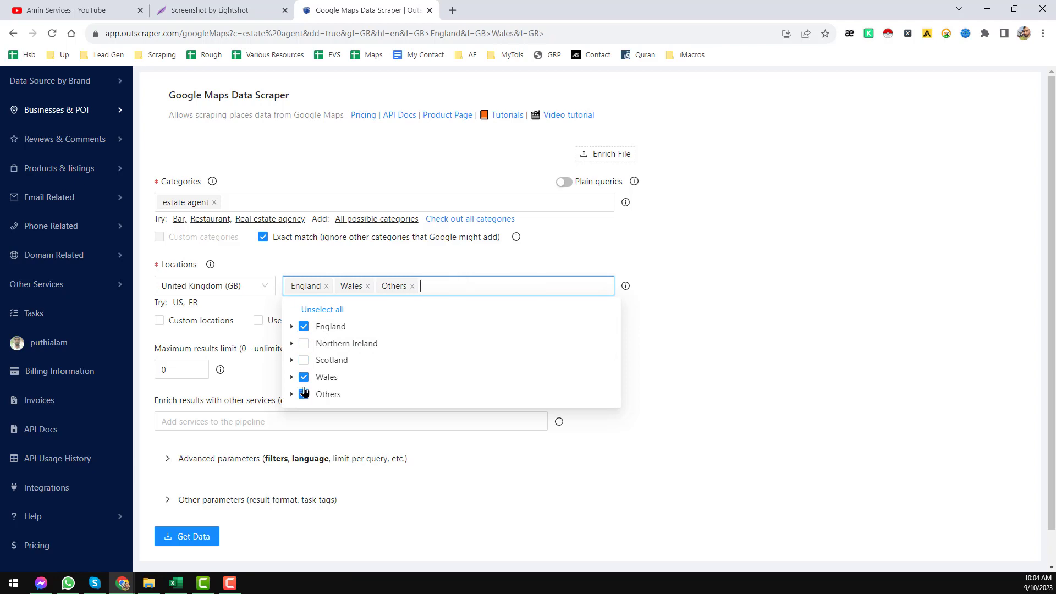
left_click(304, 377)
left_click(304, 393)
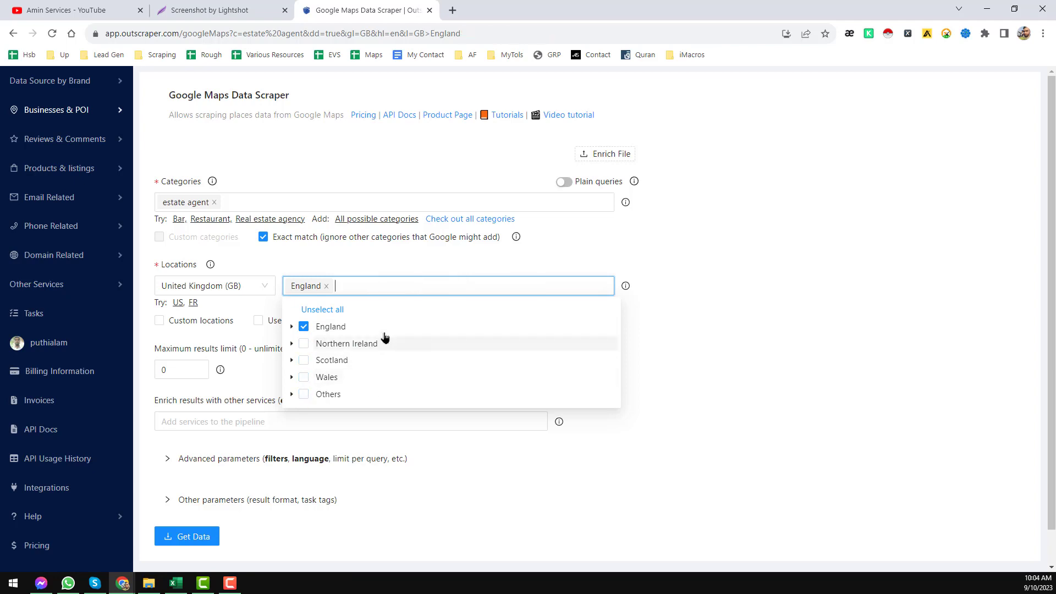
Examine the towns listed under England and the postcode areas under Ab Kettleby
left_click(291, 328)
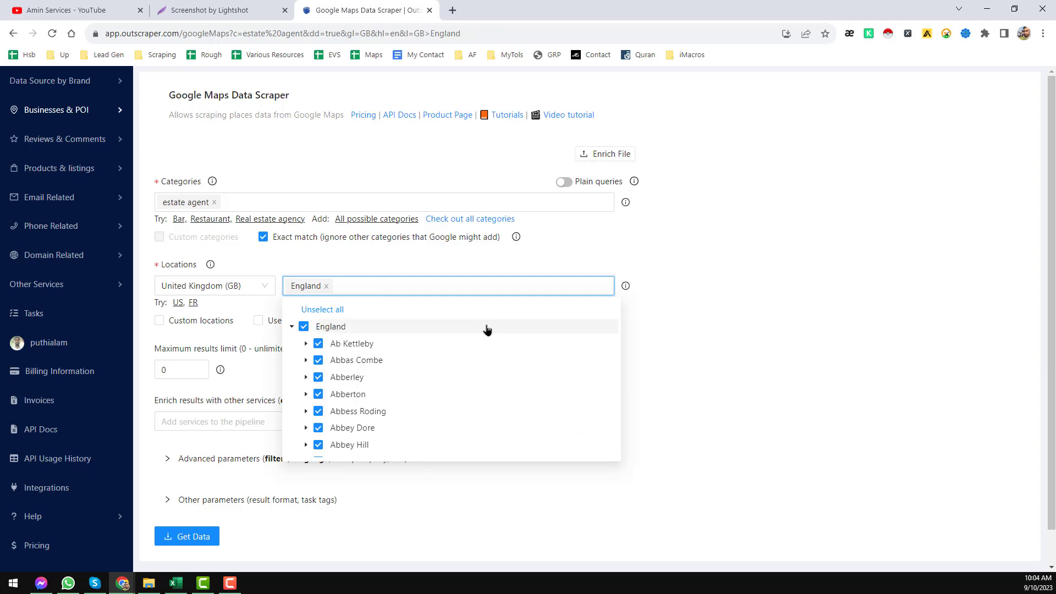
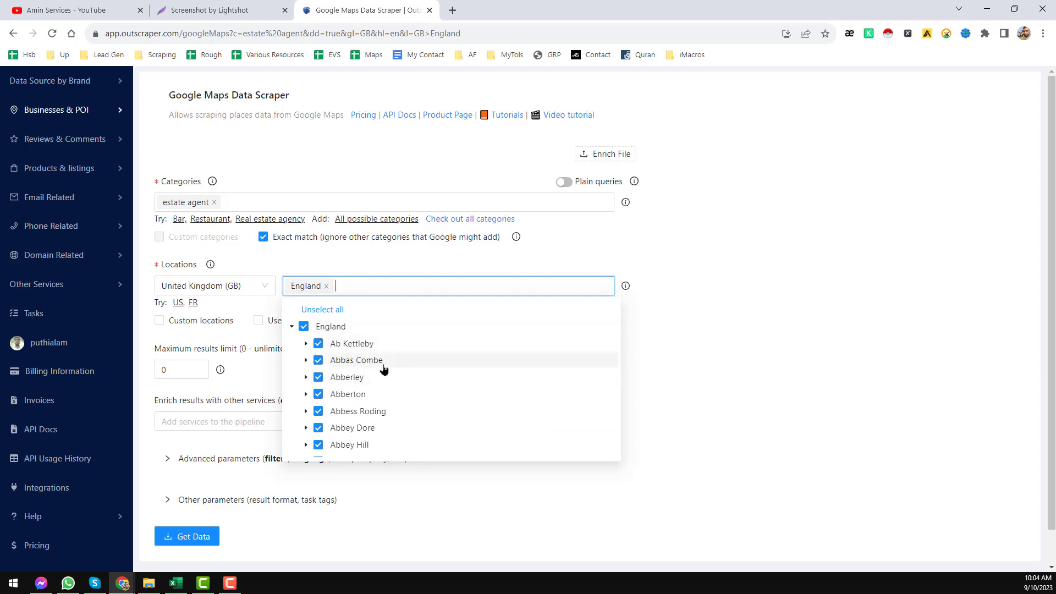
left_click(306, 344)
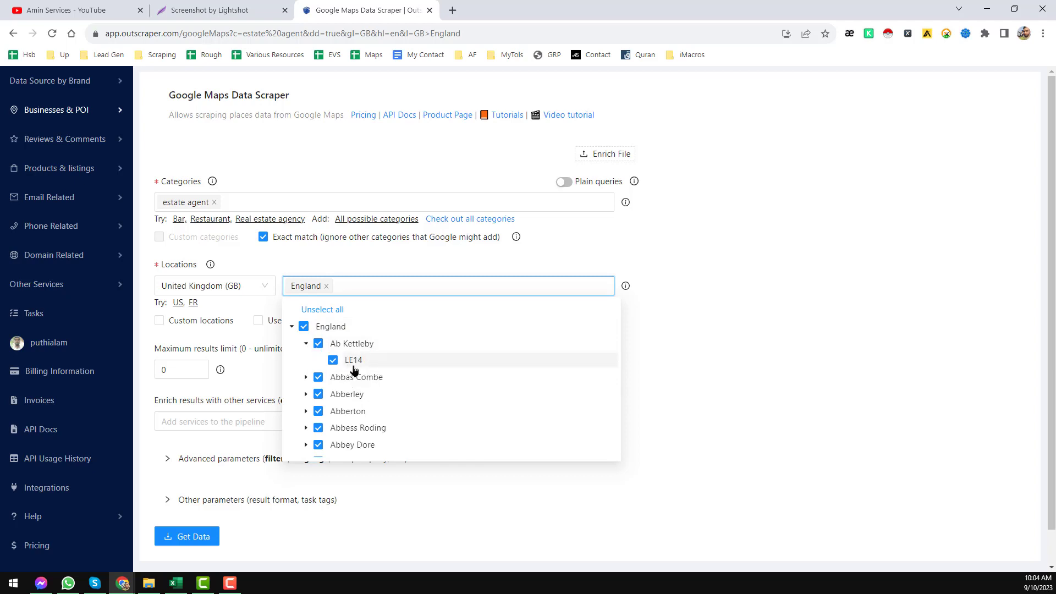
left_click(306, 345)
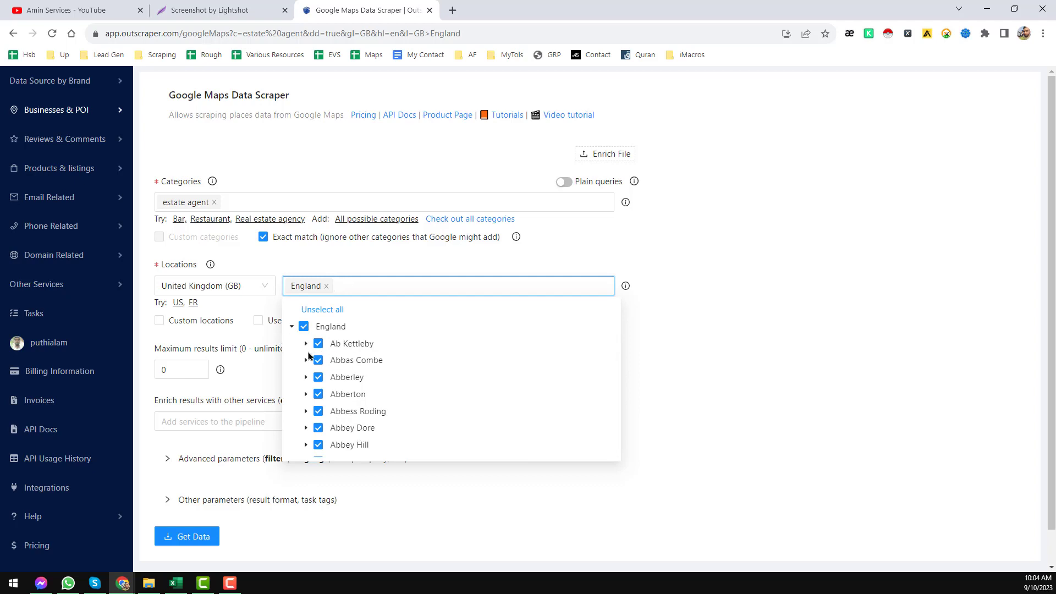
left_click(293, 329)
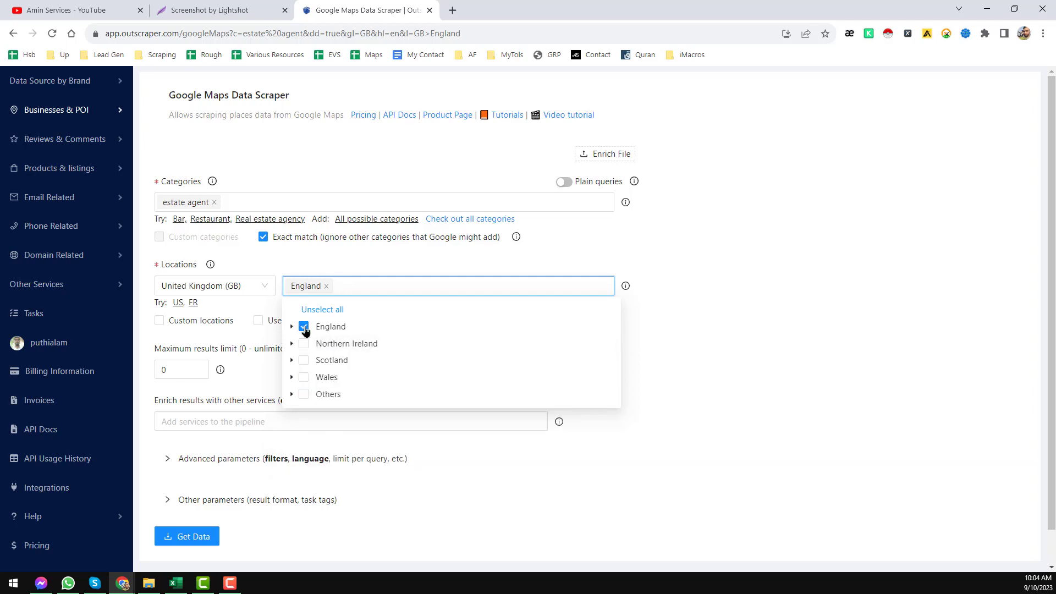
Deselect England as a whole, search the locations for "london" and select London as the only location
left_click(304, 328)
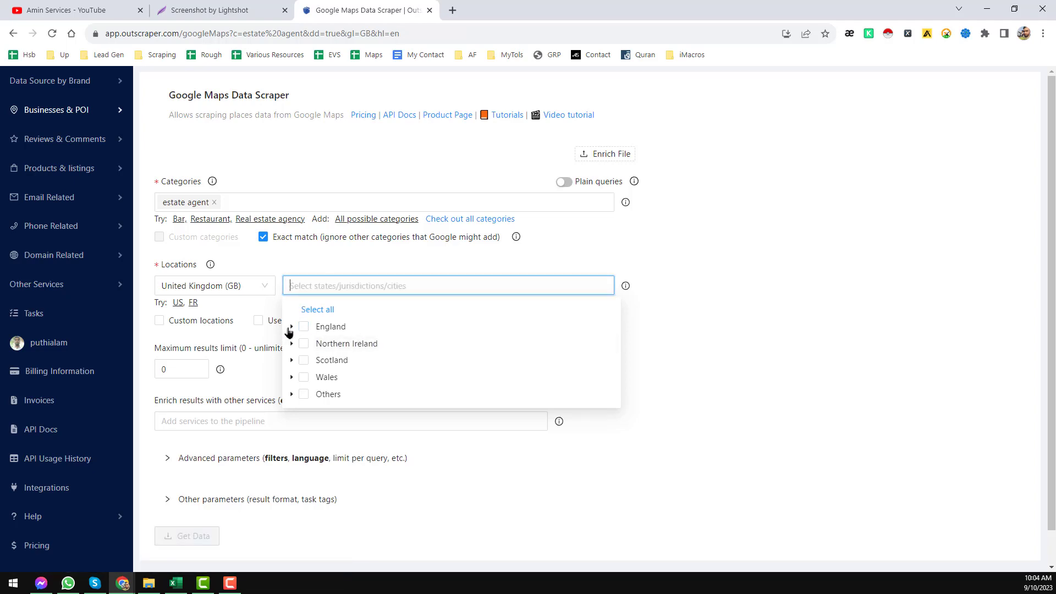
left_click(291, 328)
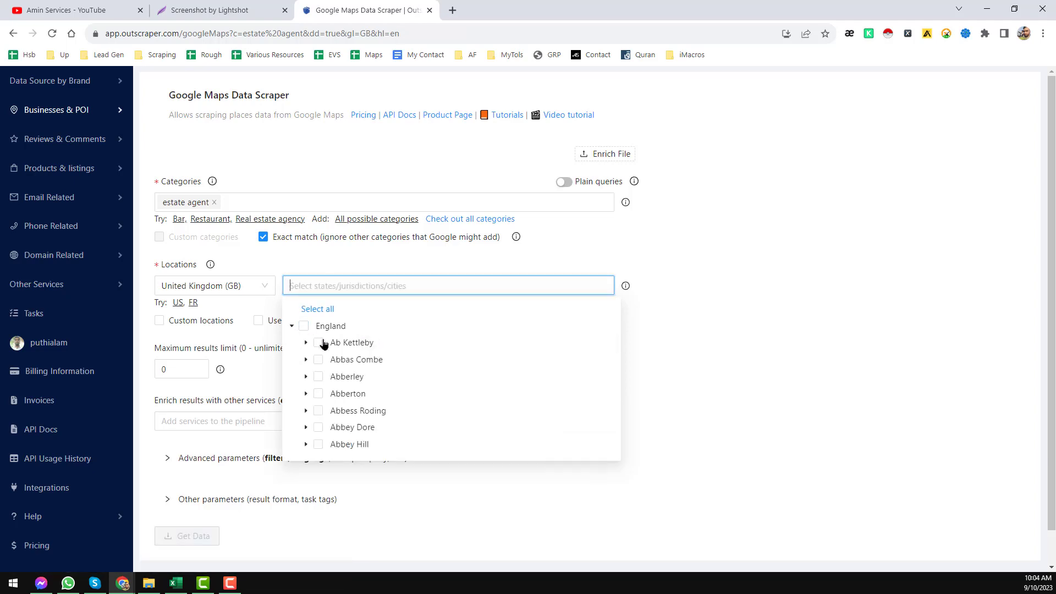
left_click(386, 285)
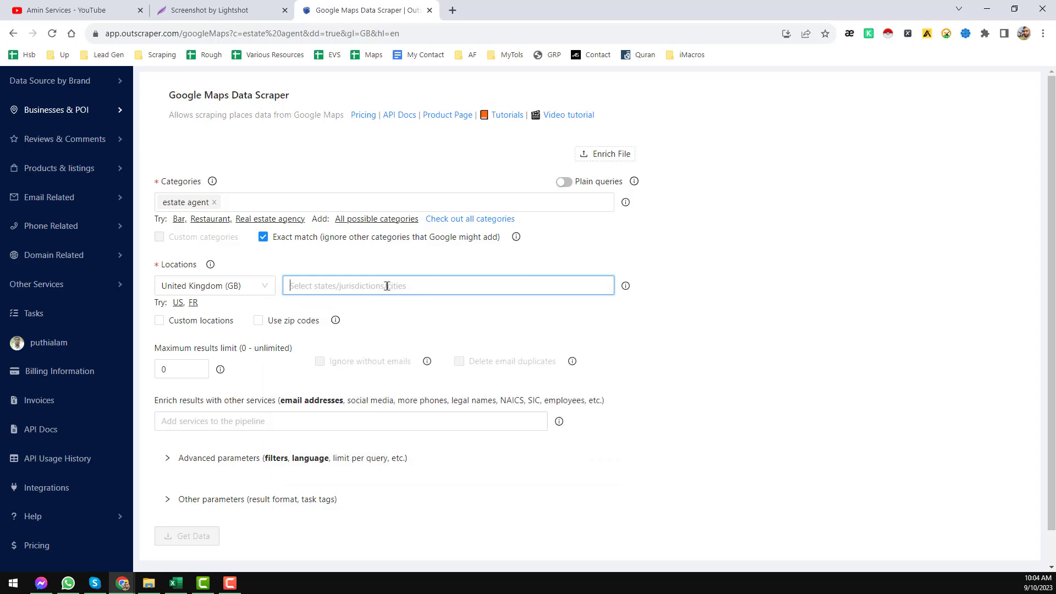
type("london")
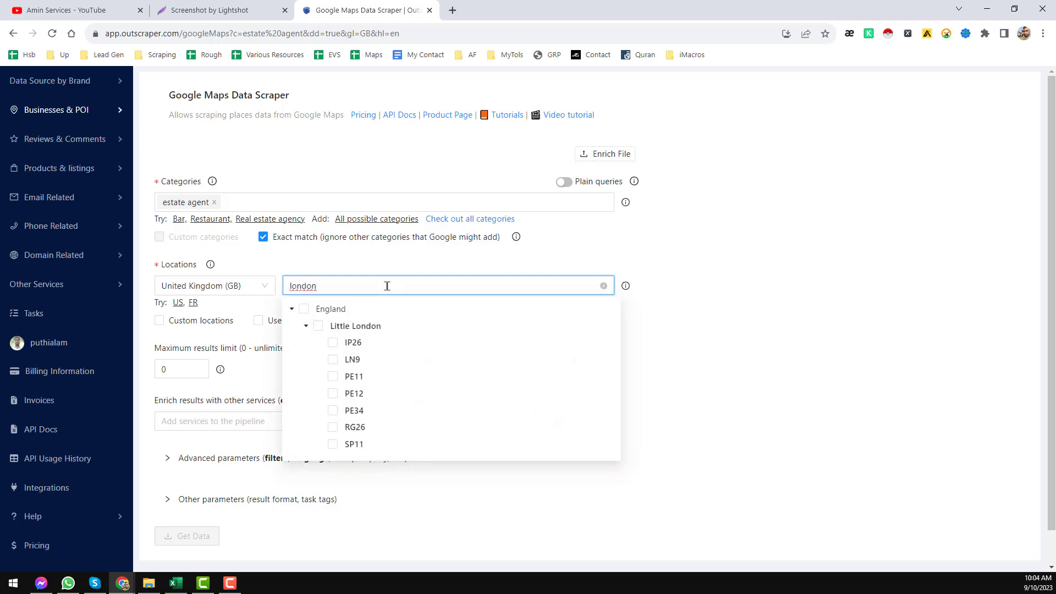
scroll(367, 327, "down", 2)
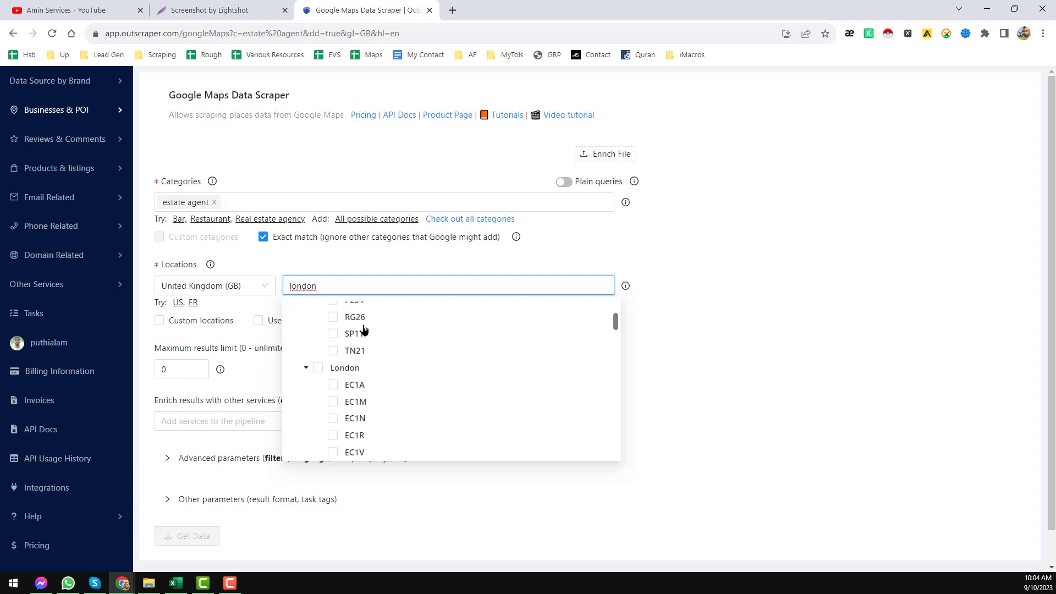
left_click(319, 368)
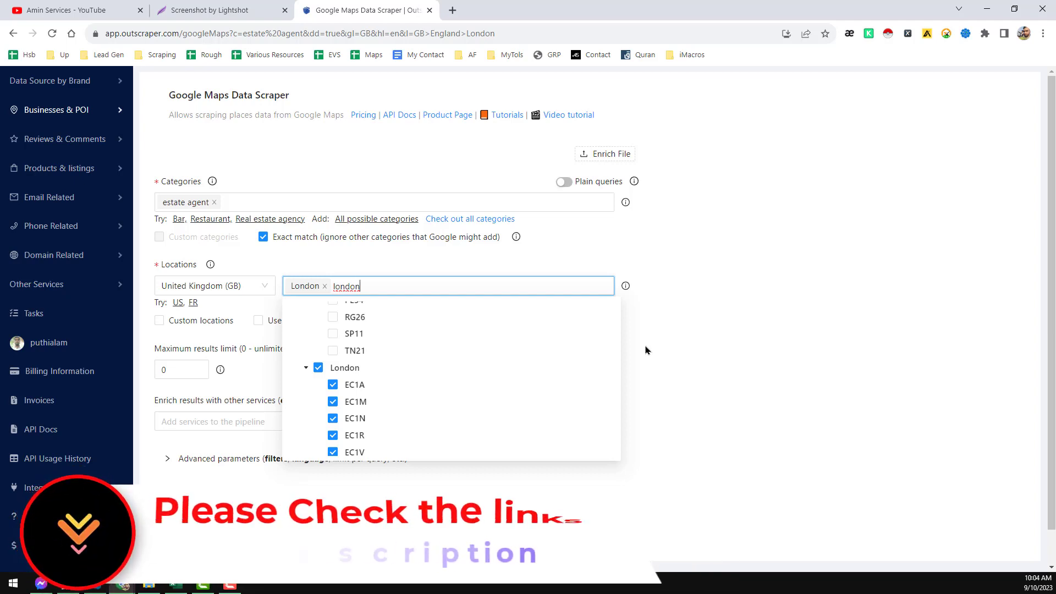
left_click(696, 325)
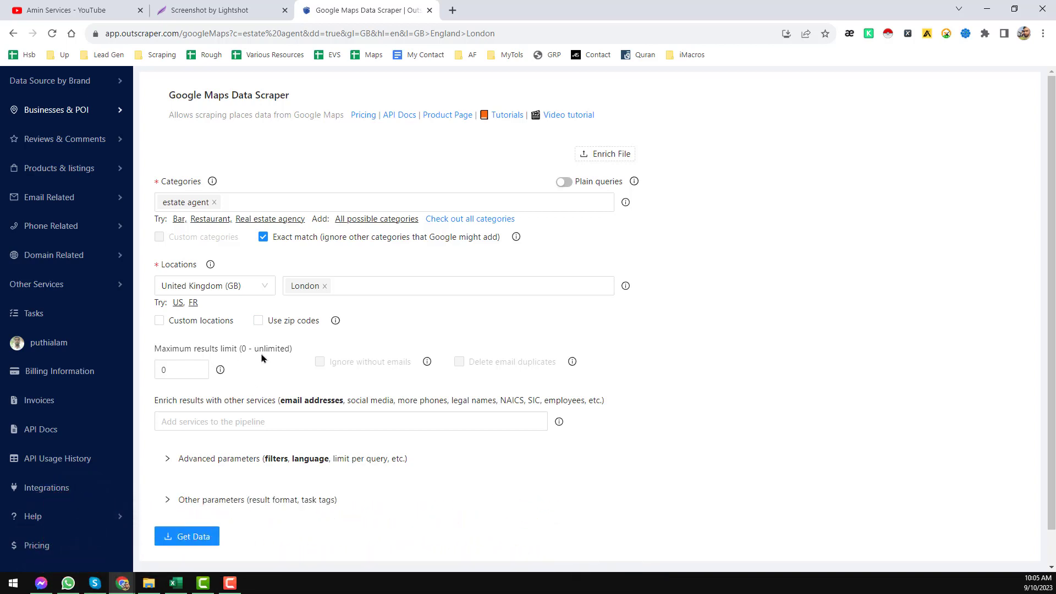
Check the requested volume in the project brief and set the maximum results limit to 10
scroll(276, 356, "down", 1)
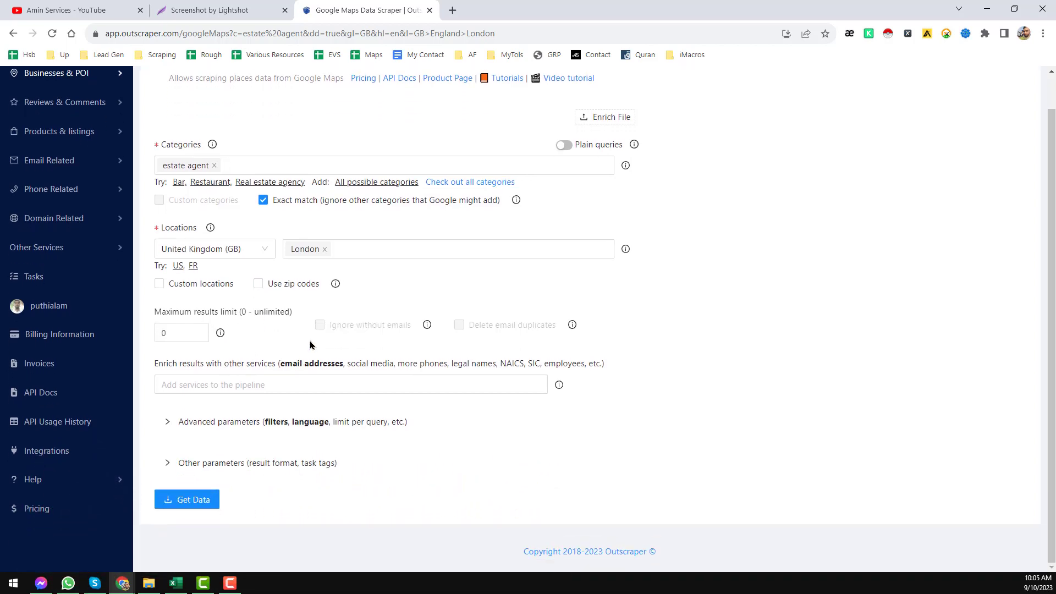
left_click(249, 11)
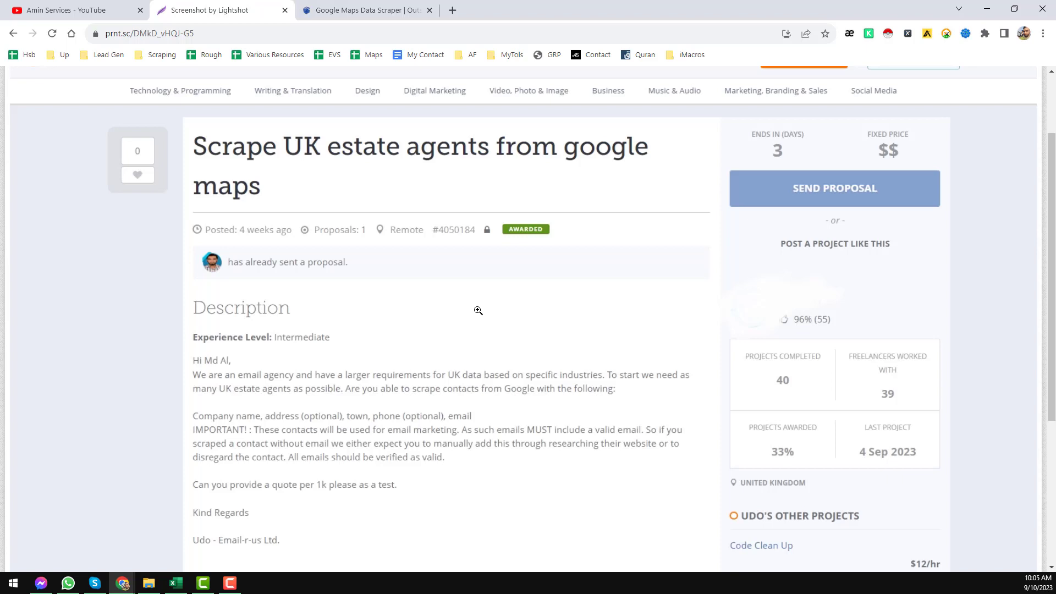
left_click(423, 2)
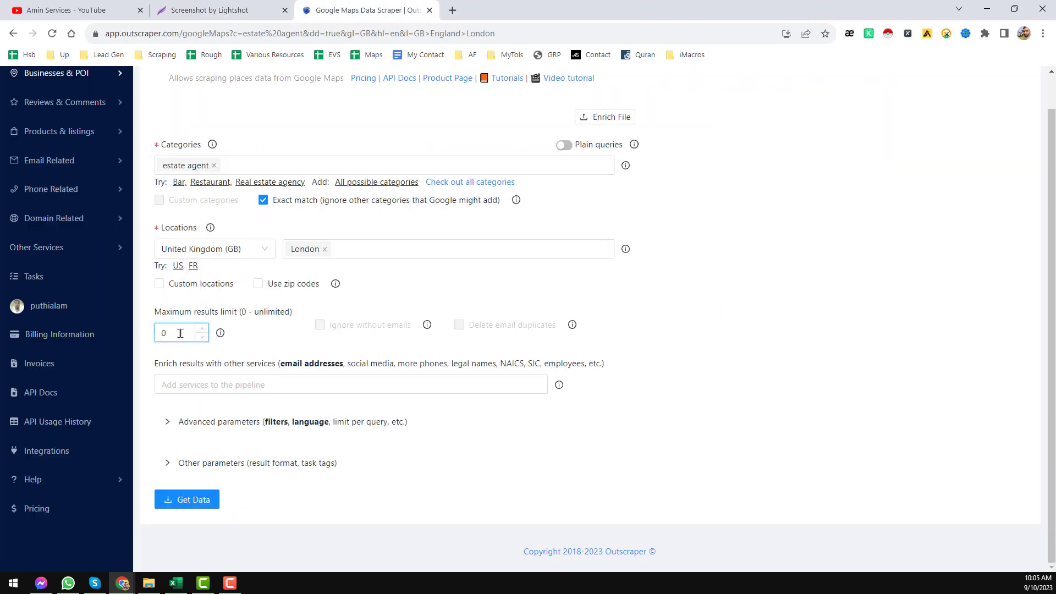
left_click_drag(169, 334, 154, 342)
left_click(184, 338)
left_click_drag(174, 332, 154, 330)
type("5")
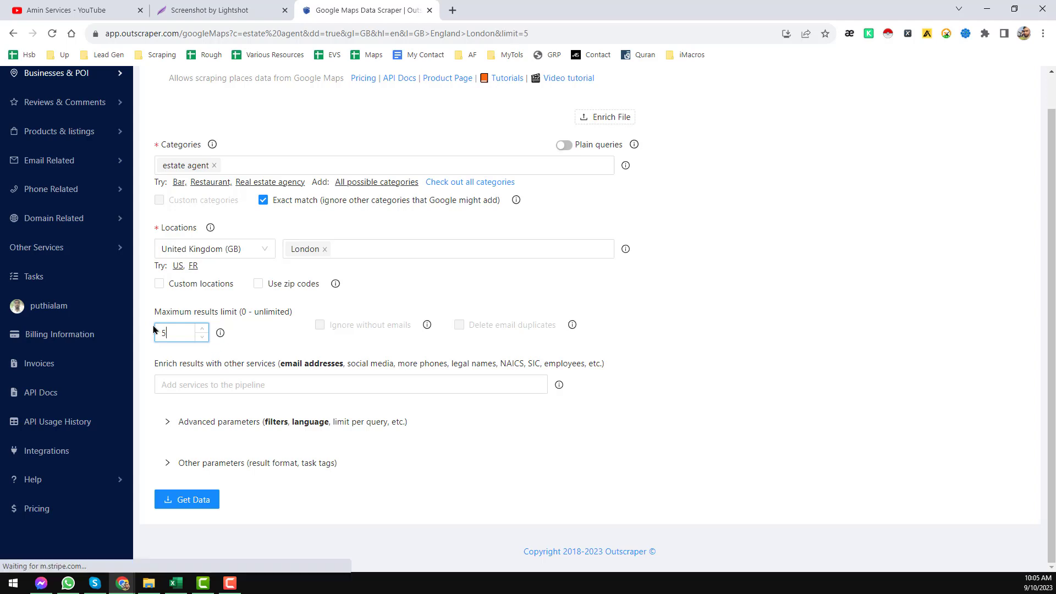
key("BackSpace")
type("10")
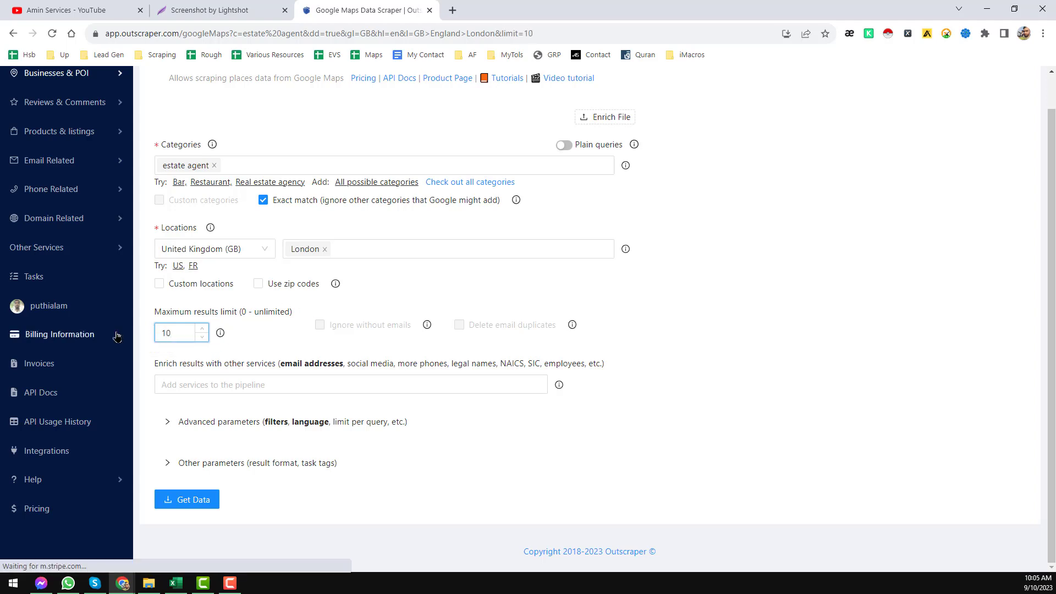
left_click(645, 327)
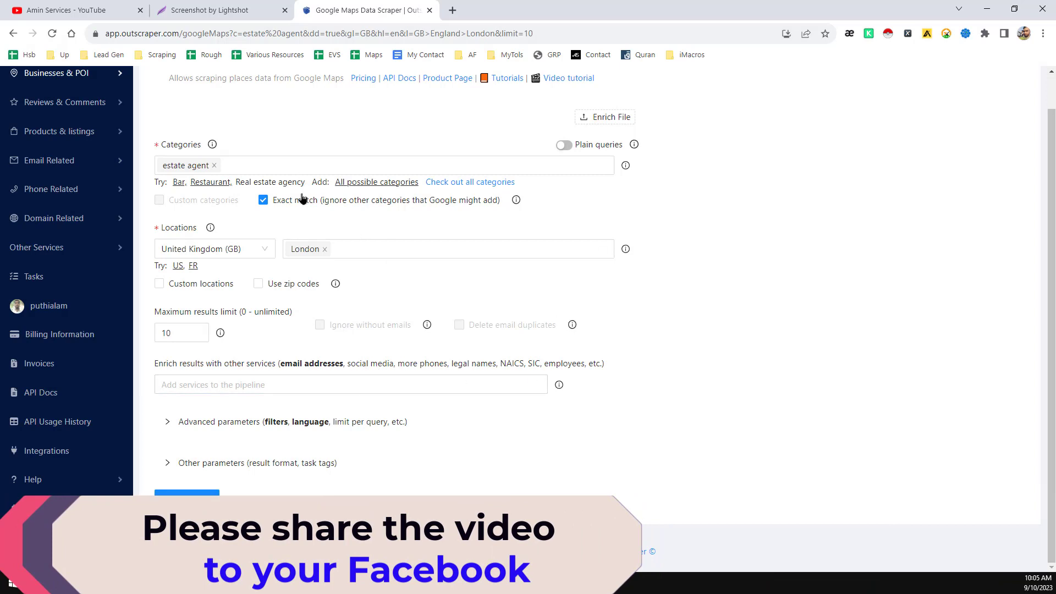
Add the Emails & Contacts Scraper enrichment service and enable ignoring results without emails and deleting email duplicates
left_click(323, 378)
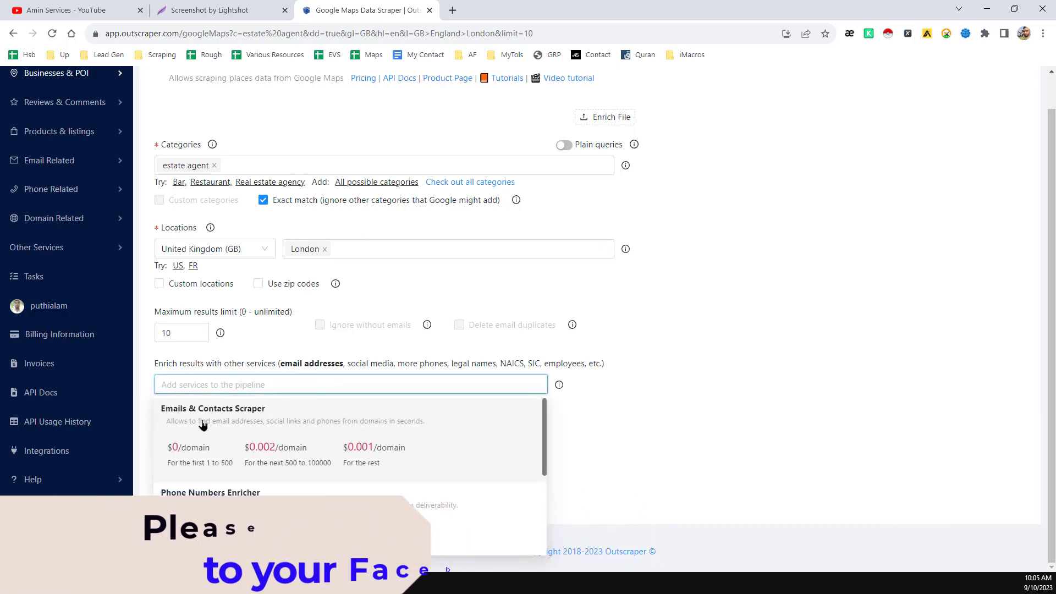
left_click(235, 419)
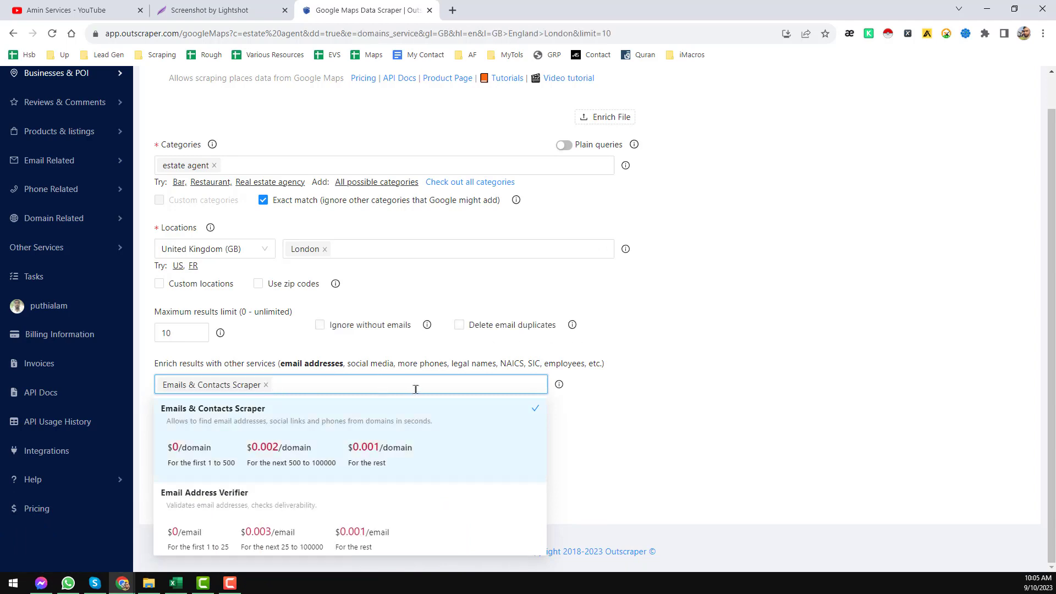
left_click(651, 372)
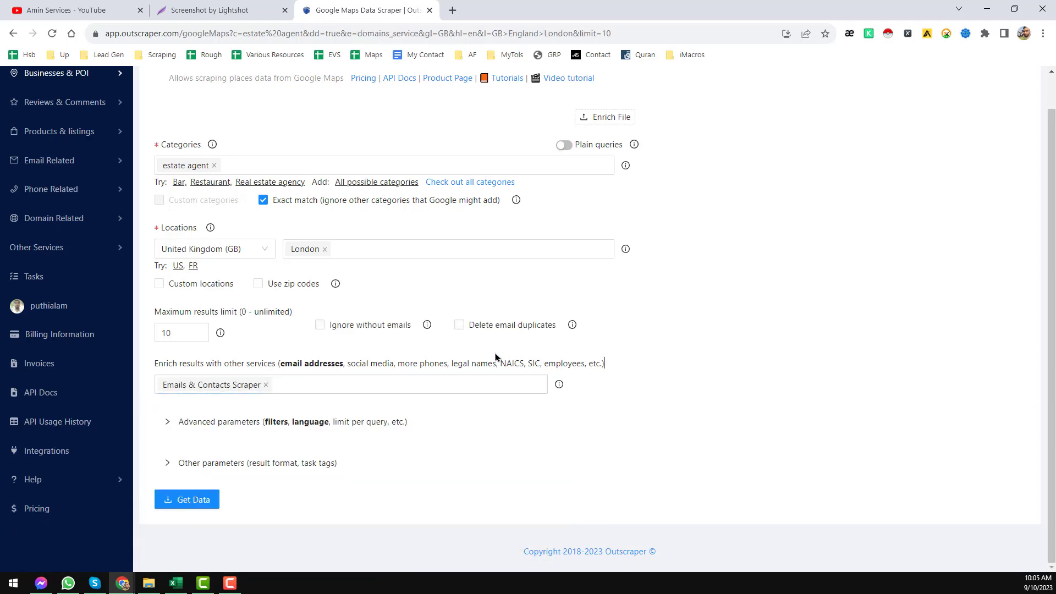
left_click(319, 328)
left_click(460, 327)
Expand the advanced parameters and review the filters, language, places per query and duplicate deletion settings
left_click(167, 422)
scroll(264, 406, "down", 2)
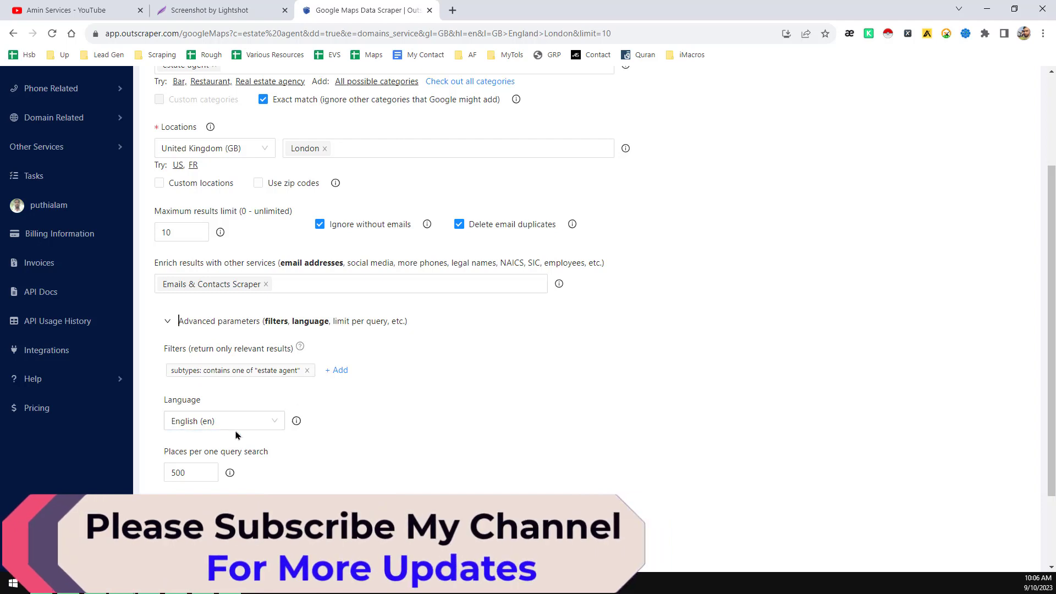
scroll(236, 438, "down", 2)
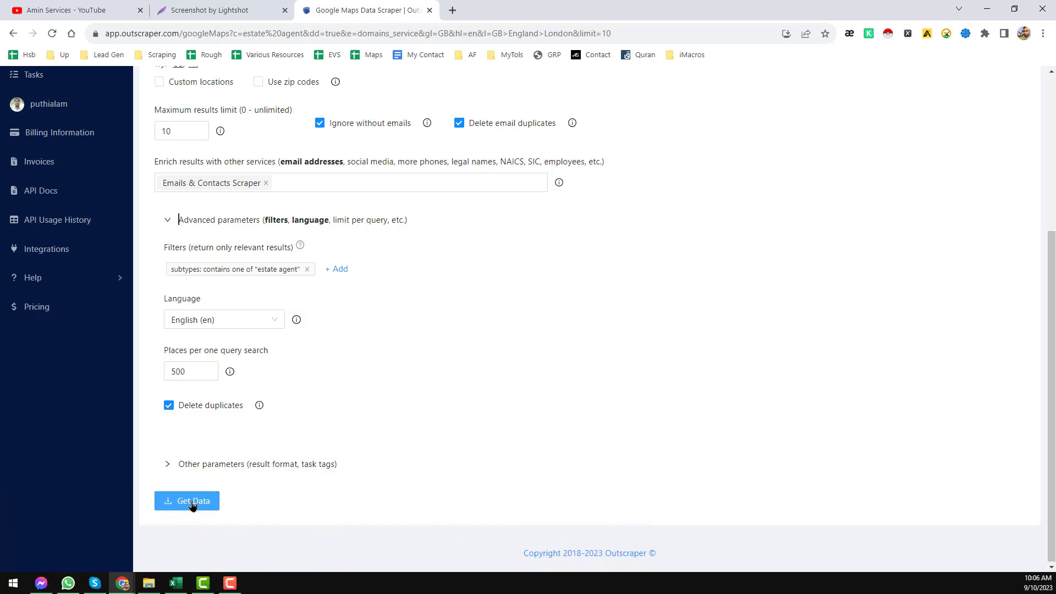
Submit and confirm the estate agent scraping task for London, England, GB, and go to the task list
left_click(197, 503)
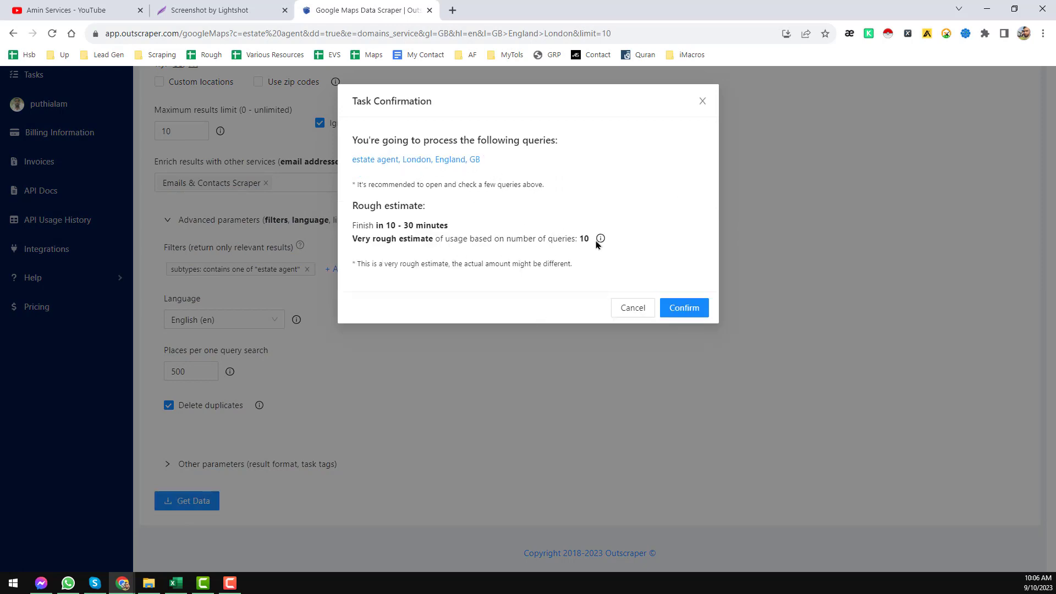
left_click(689, 316)
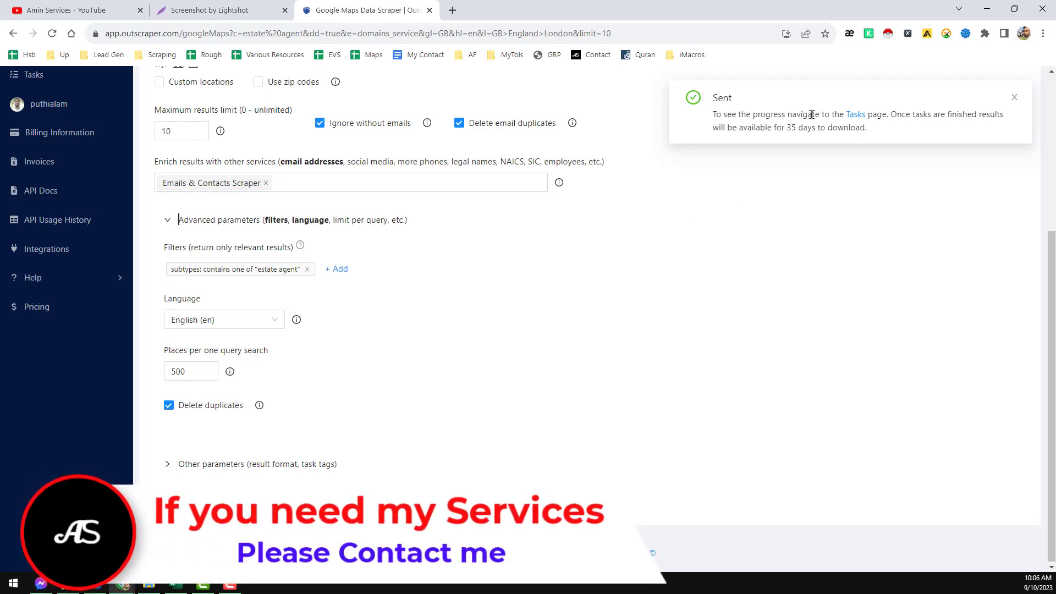
left_click(855, 115)
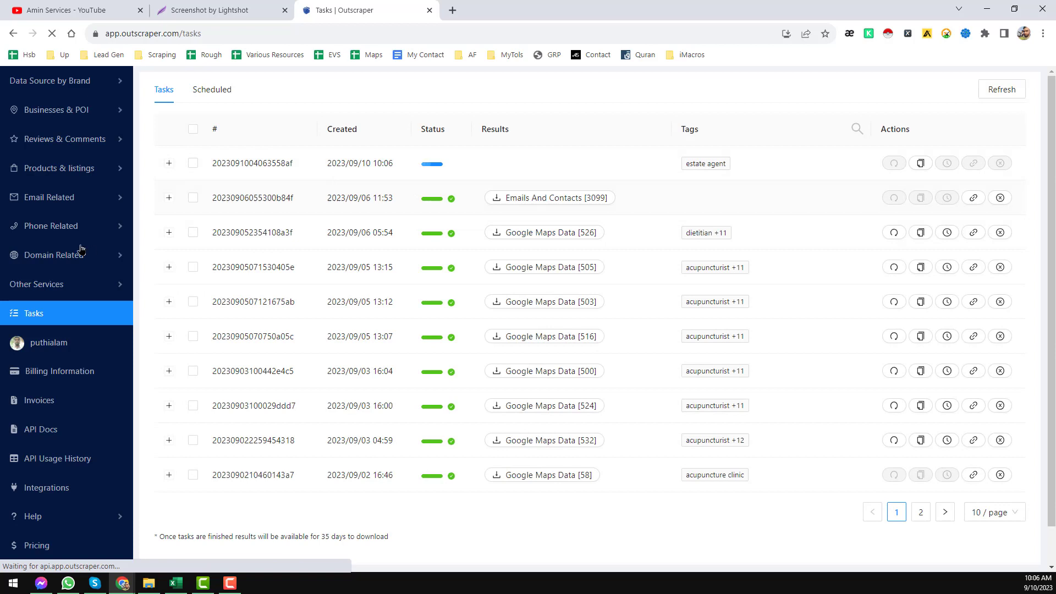
Refresh the task list and examine the metadata of the new estate agent task
mouse_move(97, 193)
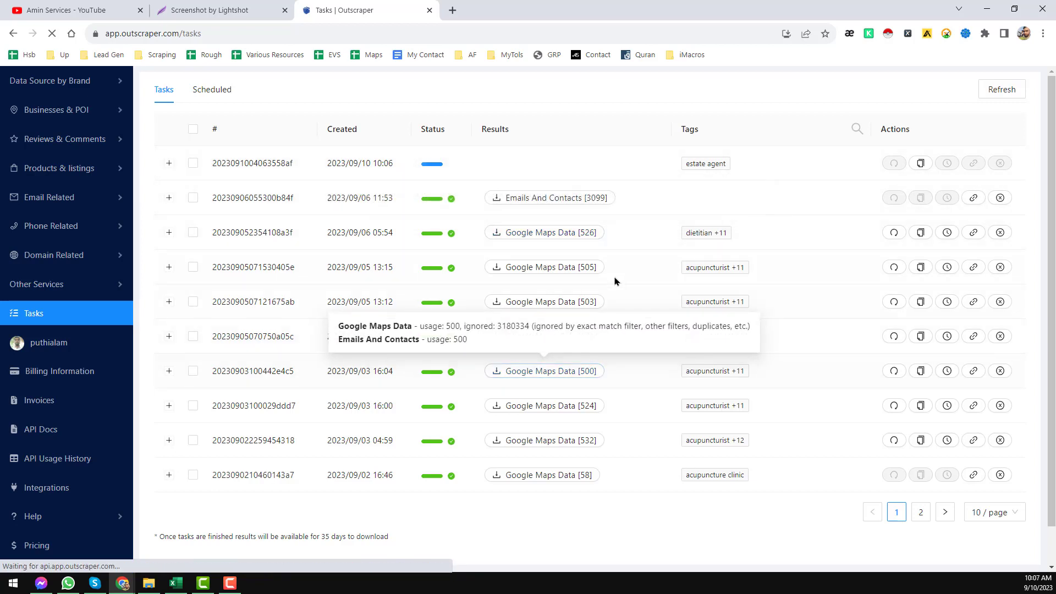
left_click(1002, 90)
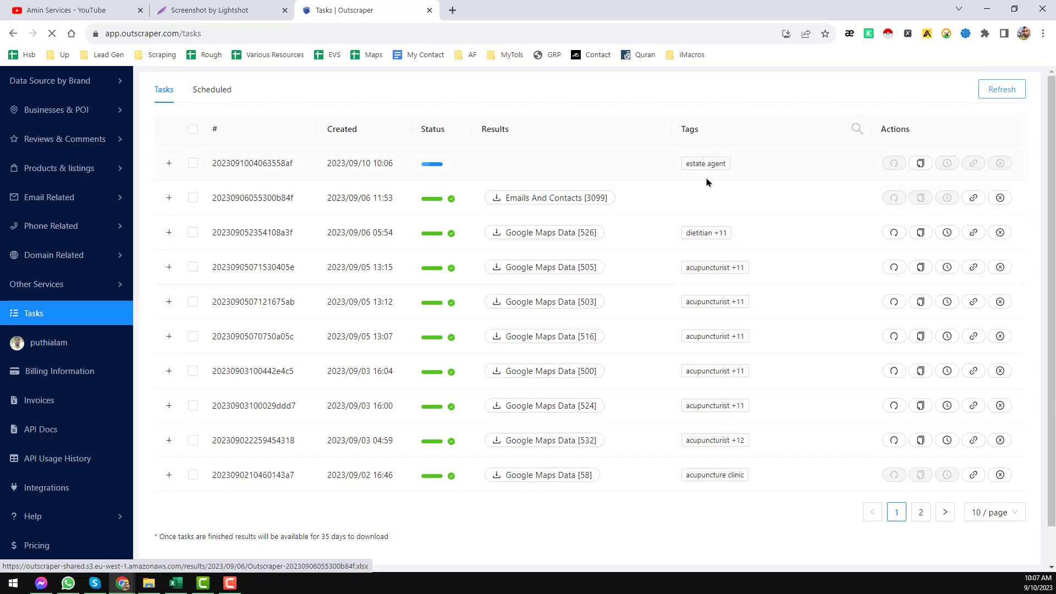
left_click(169, 164)
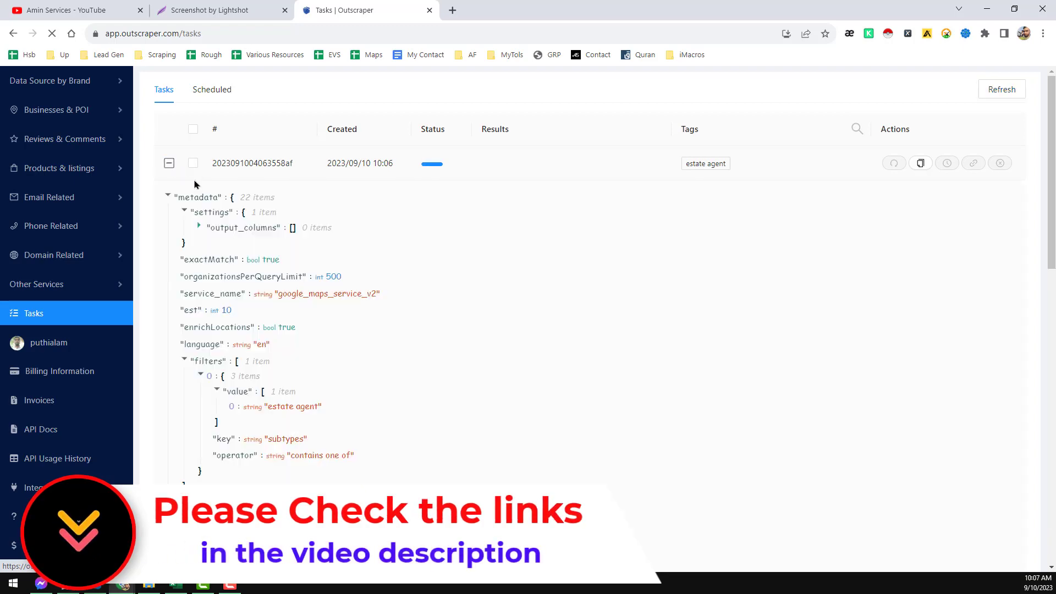
scroll(277, 360, "down", 3)
scroll(278, 361, "up", 3)
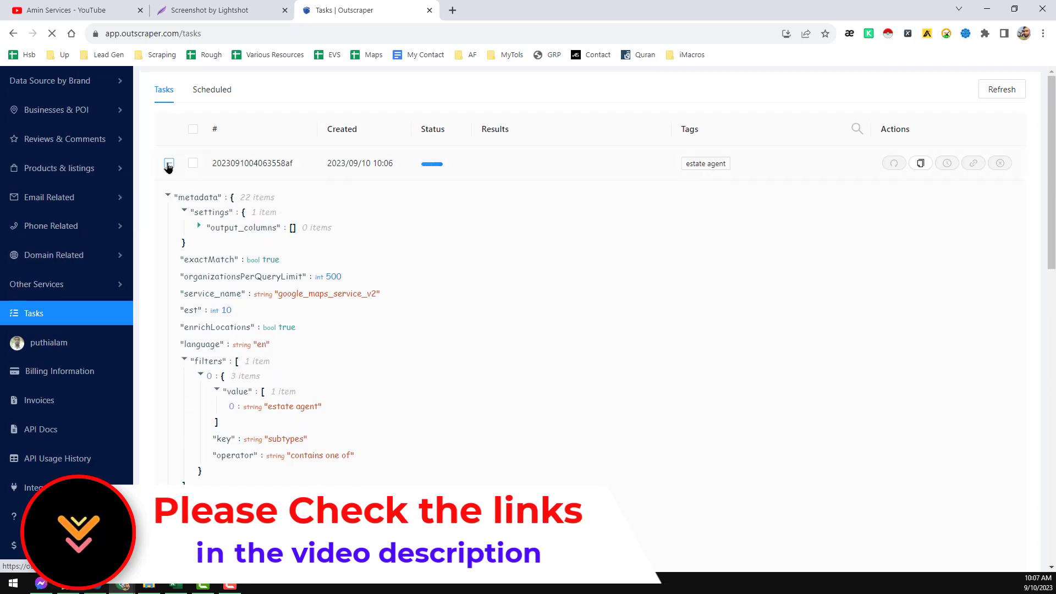
left_click(169, 165)
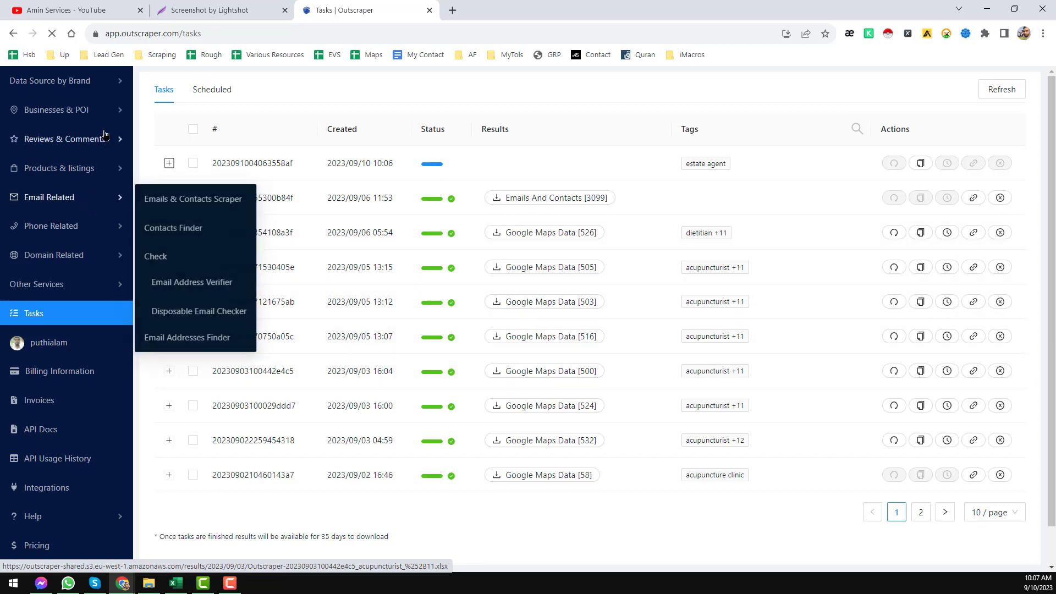
mouse_move(101, 113)
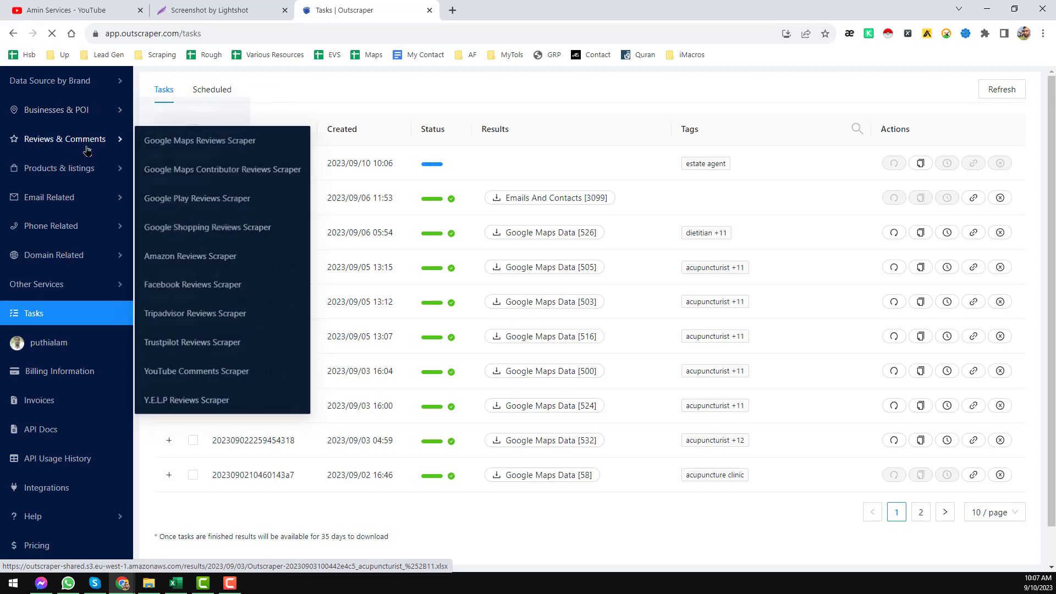
Refresh the task list again and set it to show 20 tasks per page
left_click(1011, 91)
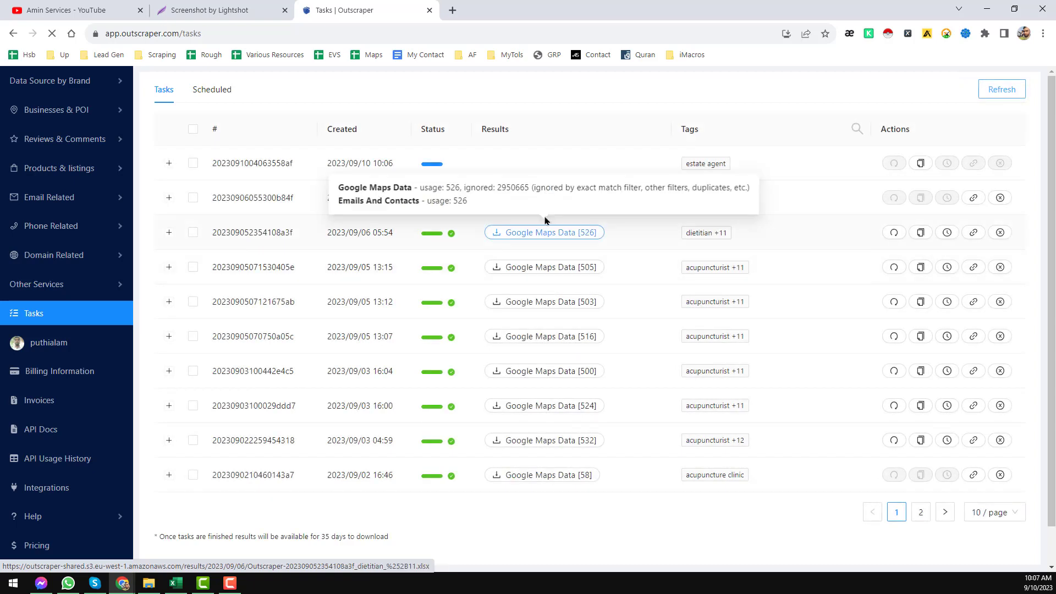
mouse_move(582, 304)
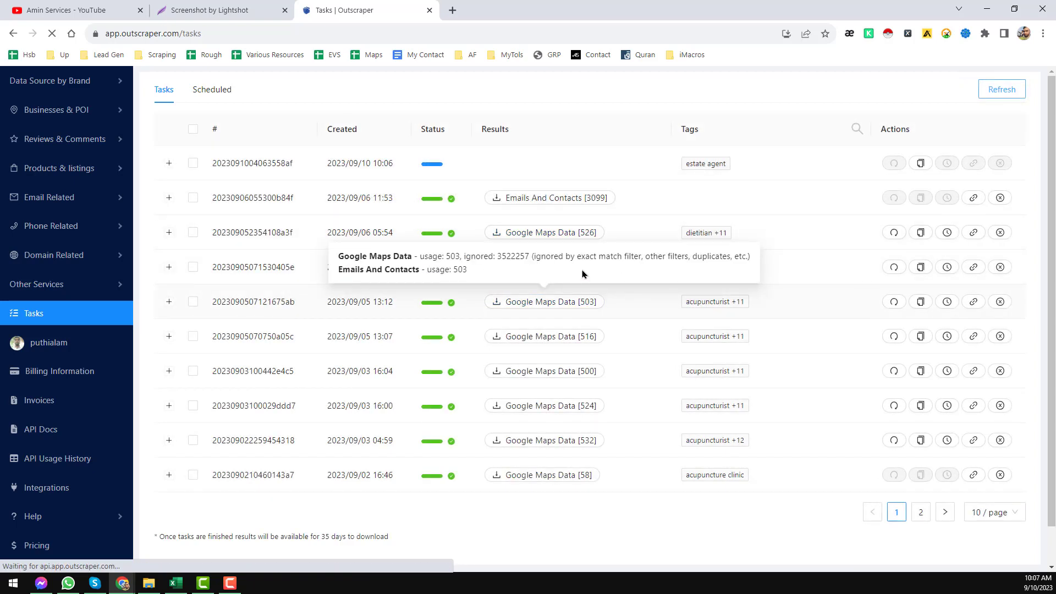
left_click(996, 517)
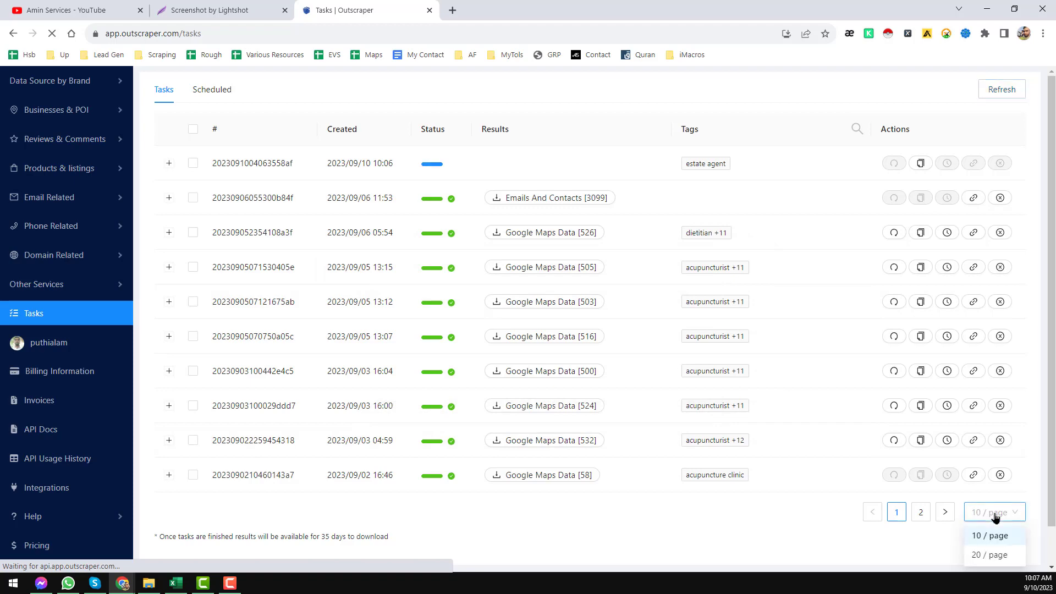
left_click(988, 554)
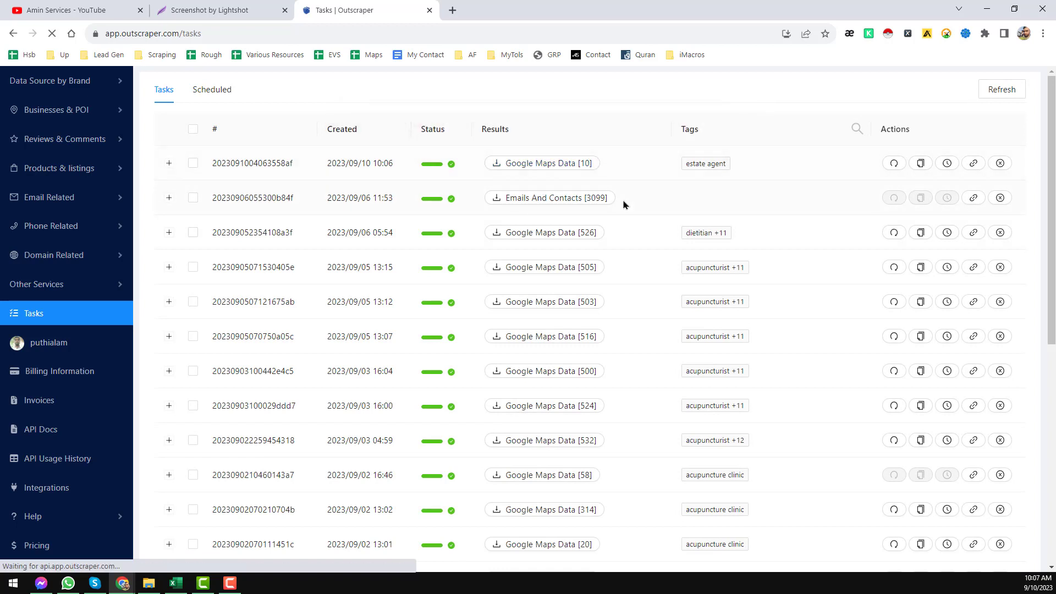
Download the Google Maps Data results of the finished estate agent task and open the file in Excel
left_click(564, 167)
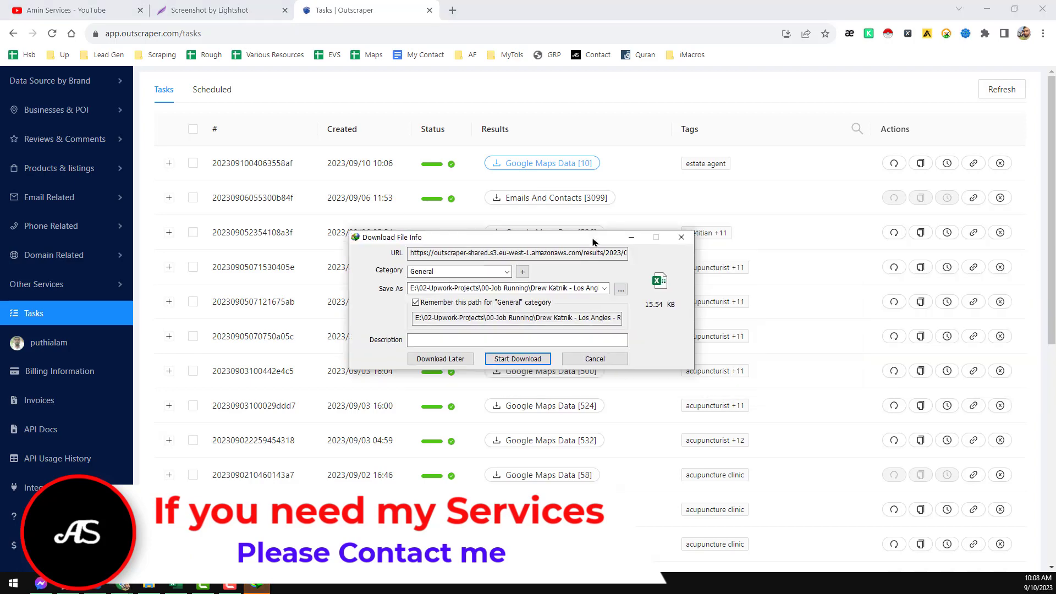
left_click(510, 361)
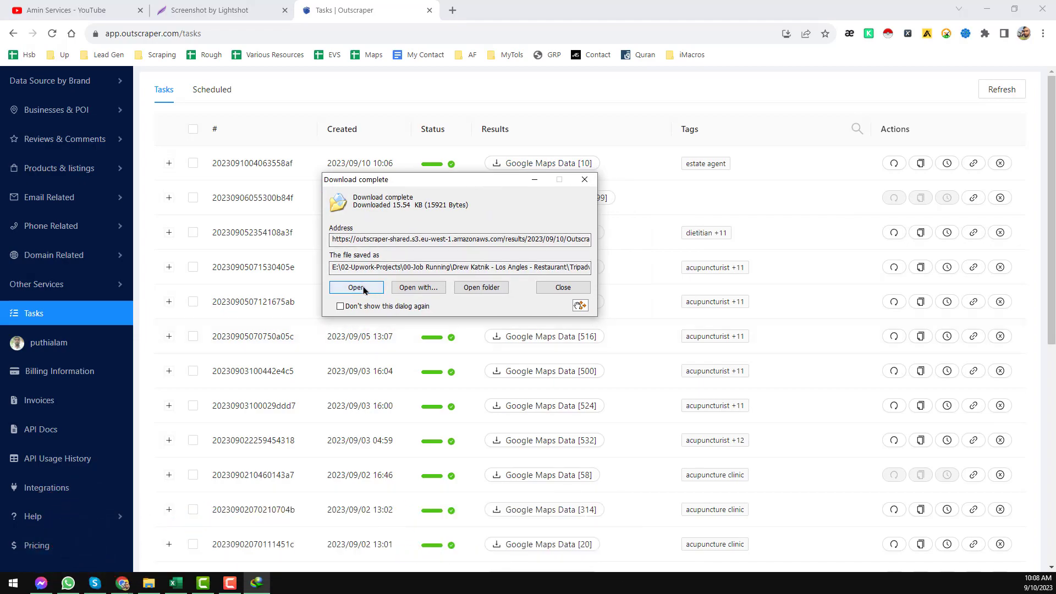
left_click(356, 288)
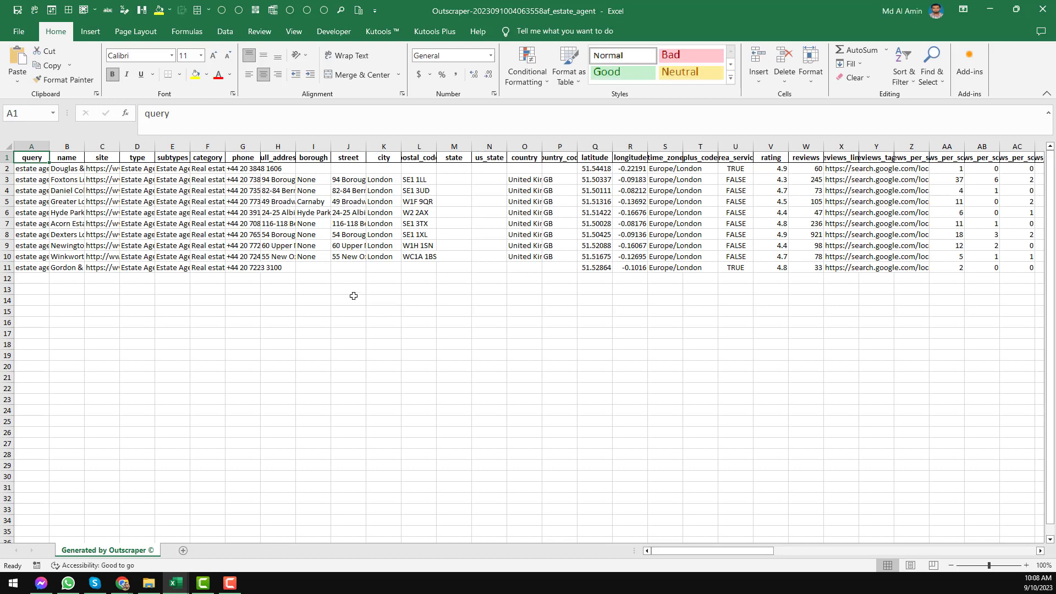
Apply borders to the whole worksheet and widen all columns equally so the data is readable
left_click(5, 146)
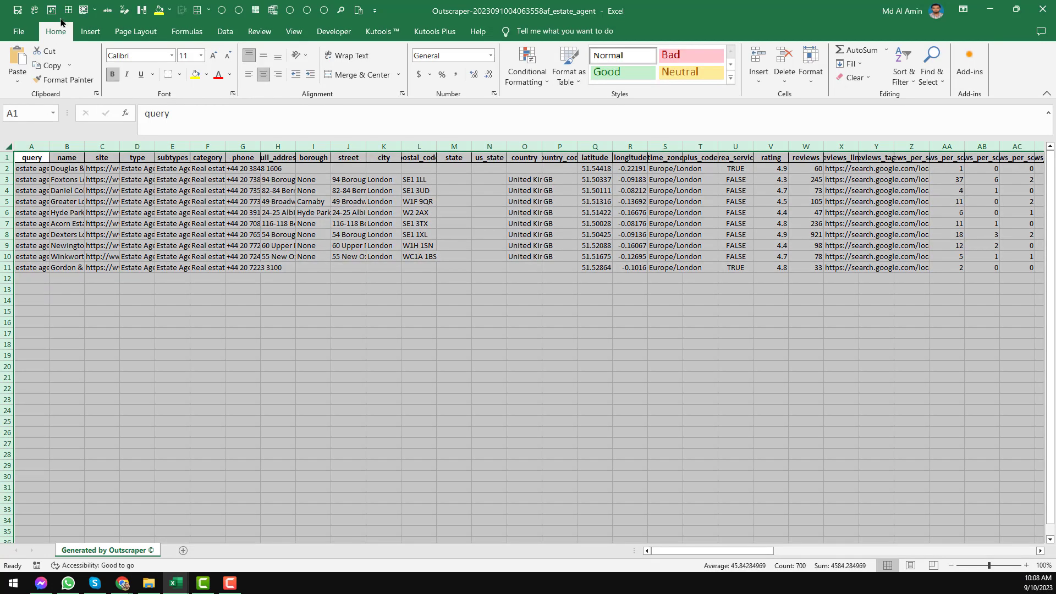
left_click_drag(50, 146, 108, 147)
left_click(172, 167)
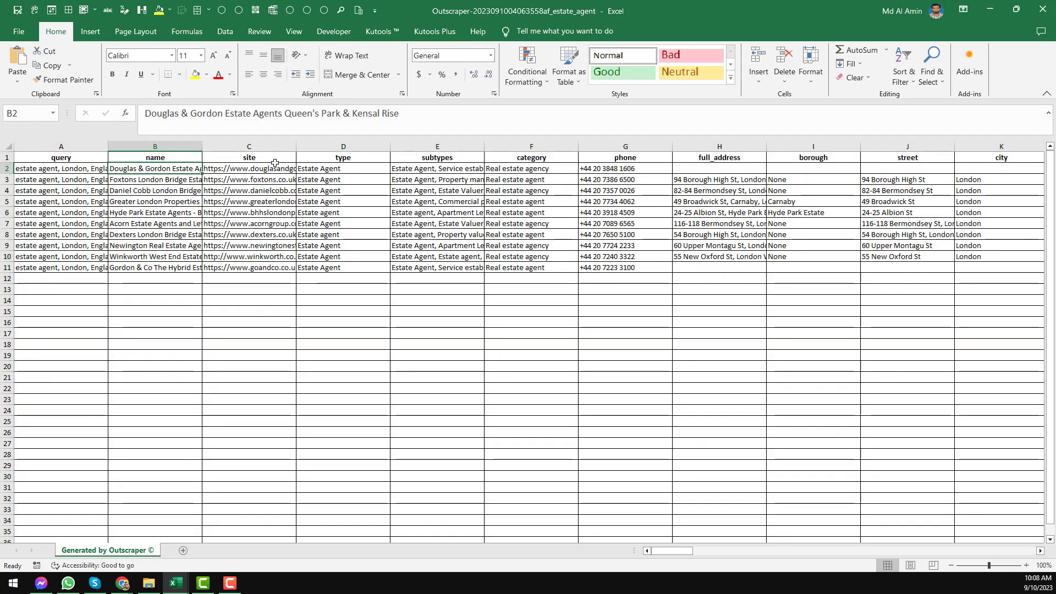
Check the type, subtypes and phone columns of the scraped estate agents
left_click_drag(358, 168, 352, 267)
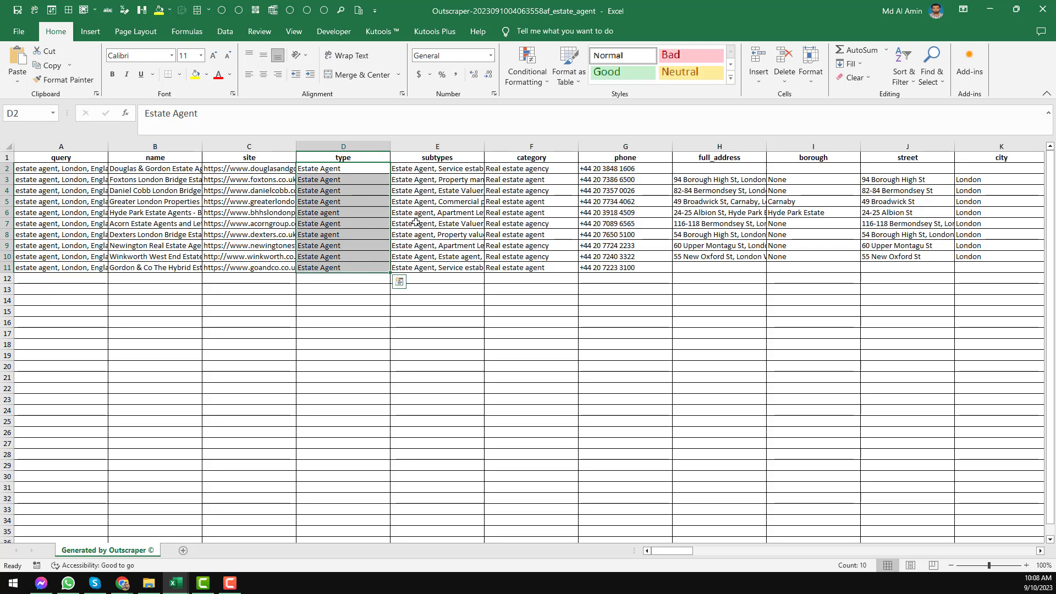
left_click(605, 170)
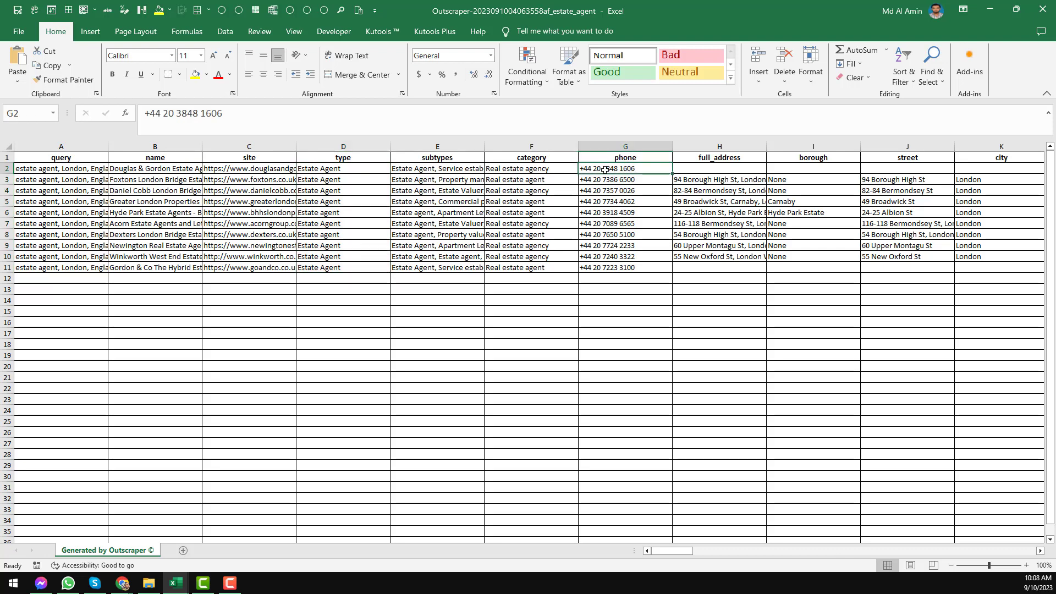
key("Right")
key("Right")
left_click_drag(348, 169, 354, 283)
key("Right")
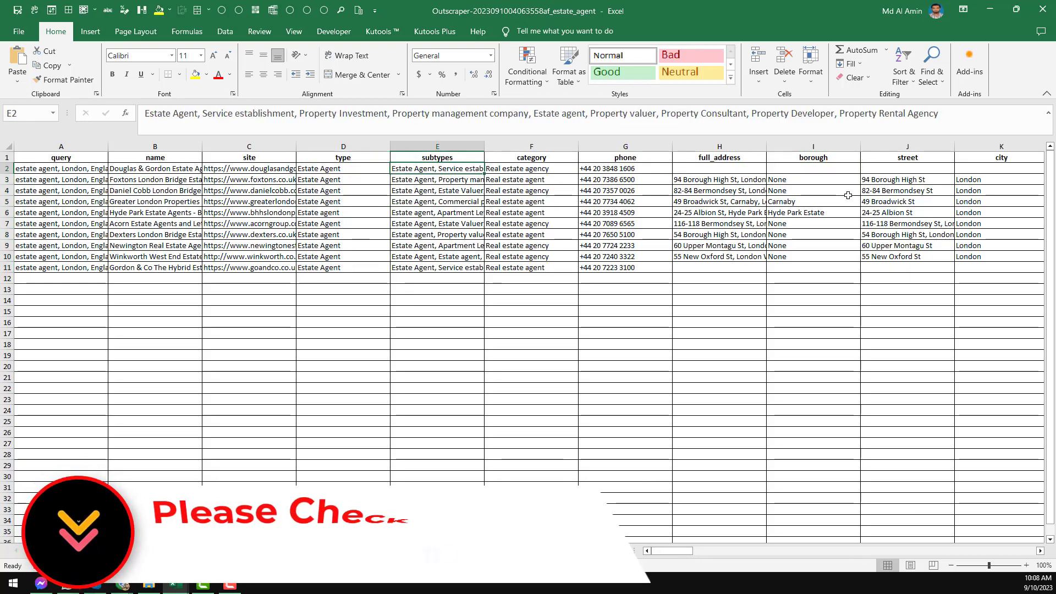
Browse across row 2 from the street column through reviews, working hours and links to the email columns
left_click(903, 172)
key("Right")
key("Right")
key("Right")
key("Right")
key("Right")
key("Right")
key("Right")
key("Right")
key("Right")
key("Right")
key("Right")
key("Right")
key("Right")
key("Right")
key("Right")
key("Right")
key("Right")
key("Right")
key("Right")
key("Right")
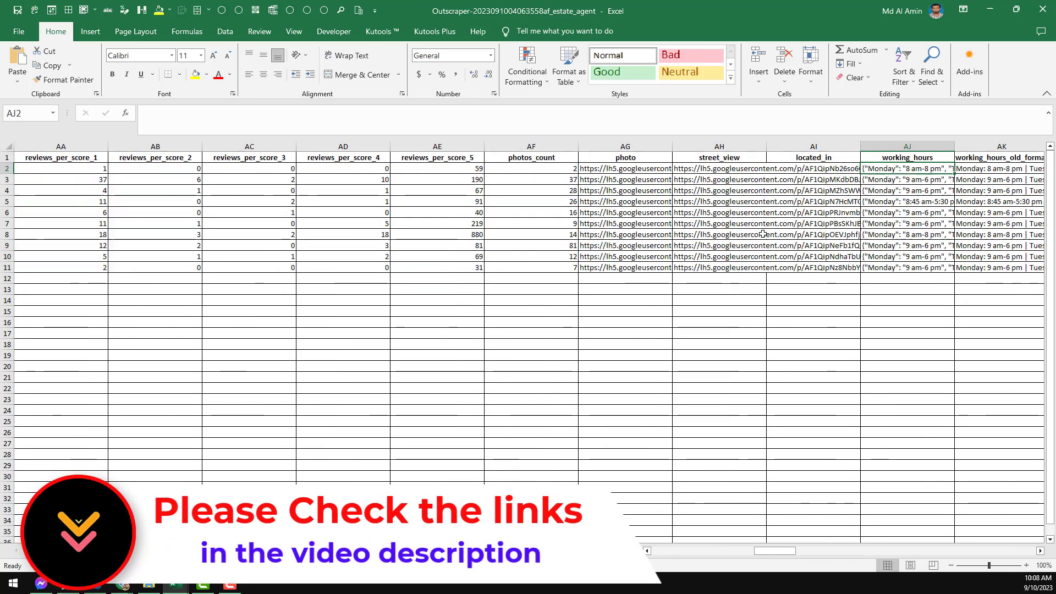
key("Right")
key("Right")
key("Right")
key("Right")
key("Right")
key("Right")
key("Right")
key("Right")
key("Right")
key("Right")
key("Right")
key("Right")
key("Right")
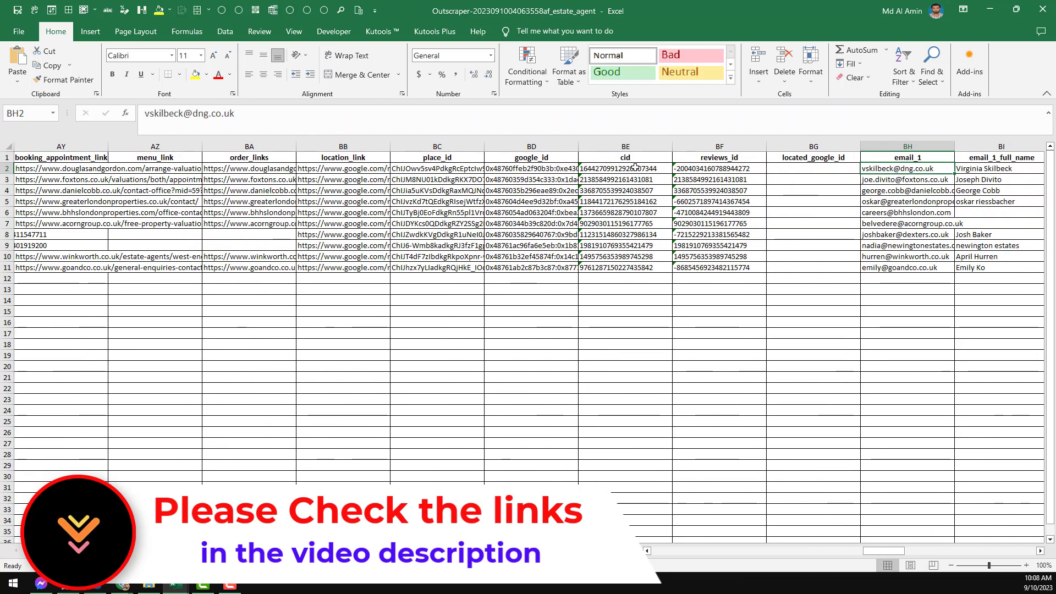
key("Right")
key("Right")
key("Right")
key("Right")
key("Right")
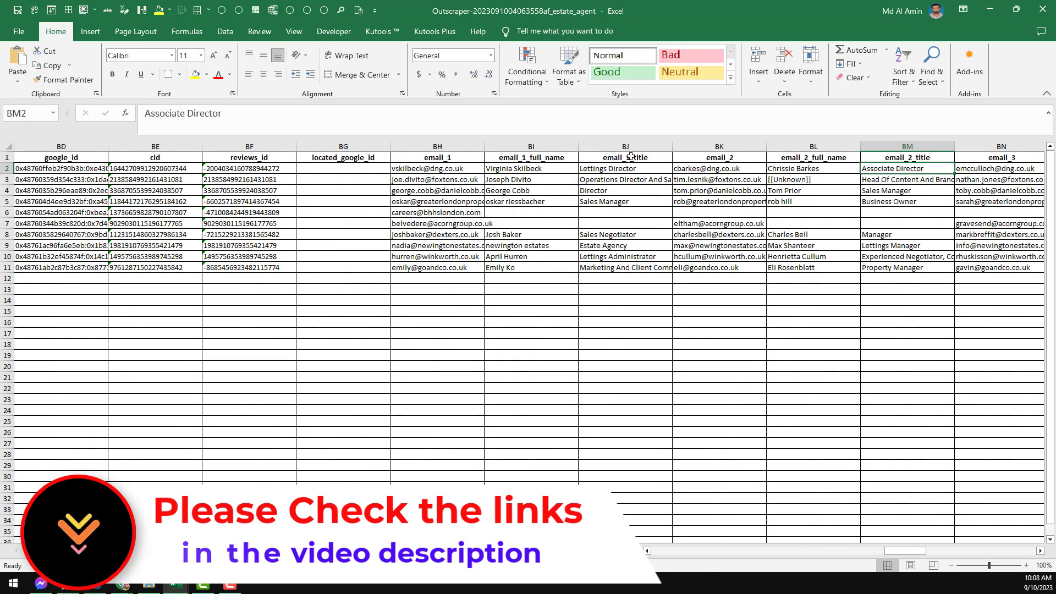
Examine the email_1, email_2 and email_3 columns with the contacts' full names and job titles
left_click(456, 165)
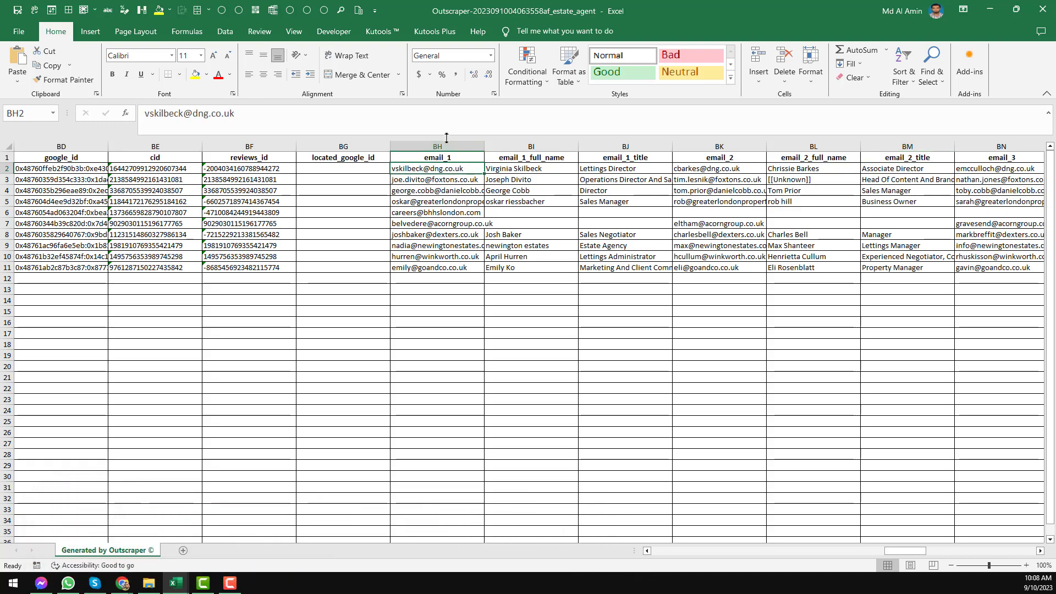
left_click(438, 146)
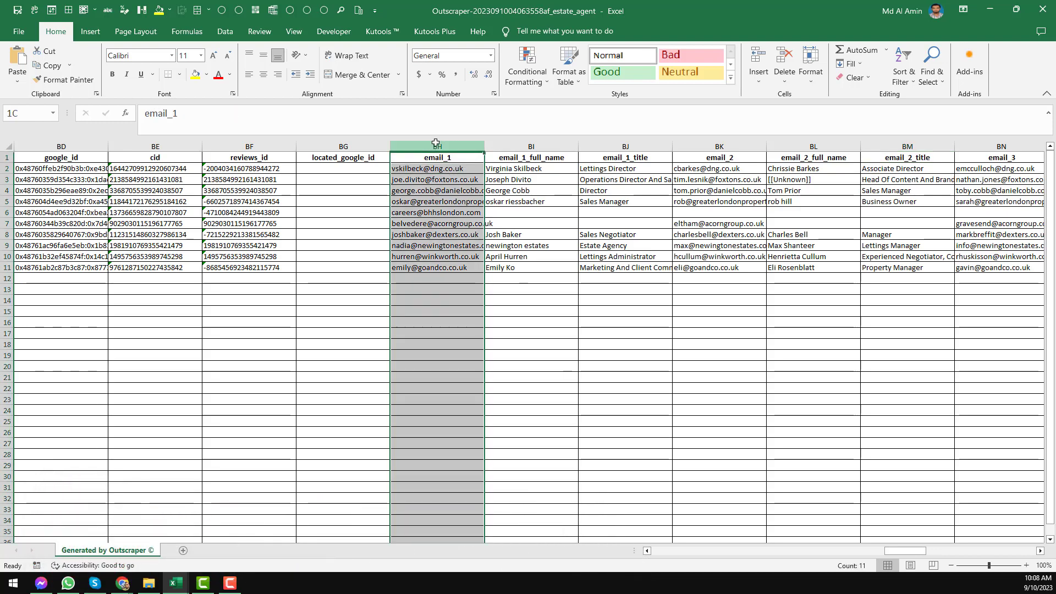
left_click(434, 266)
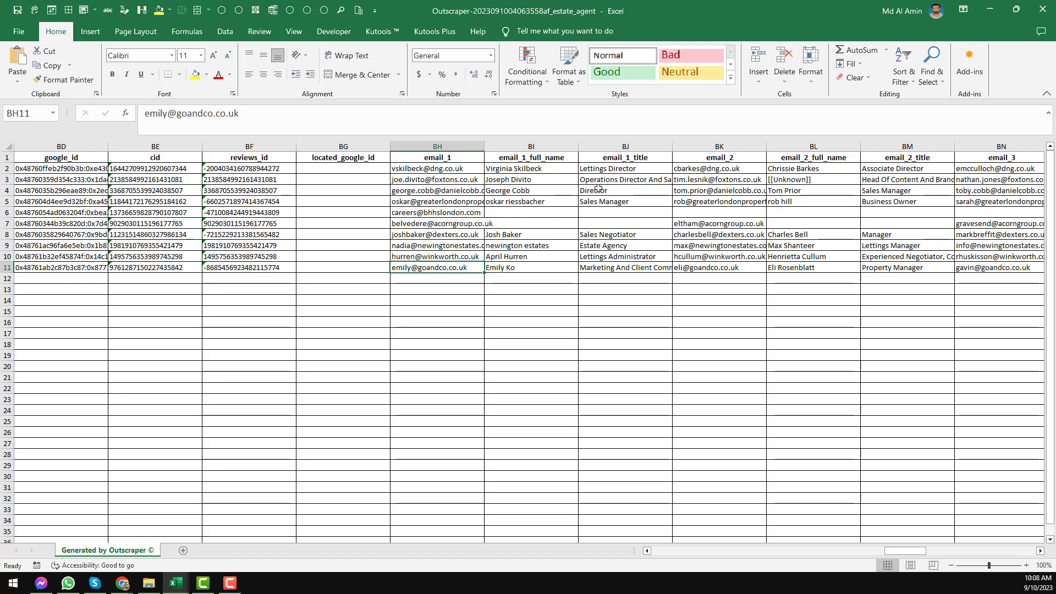
left_click(711, 146)
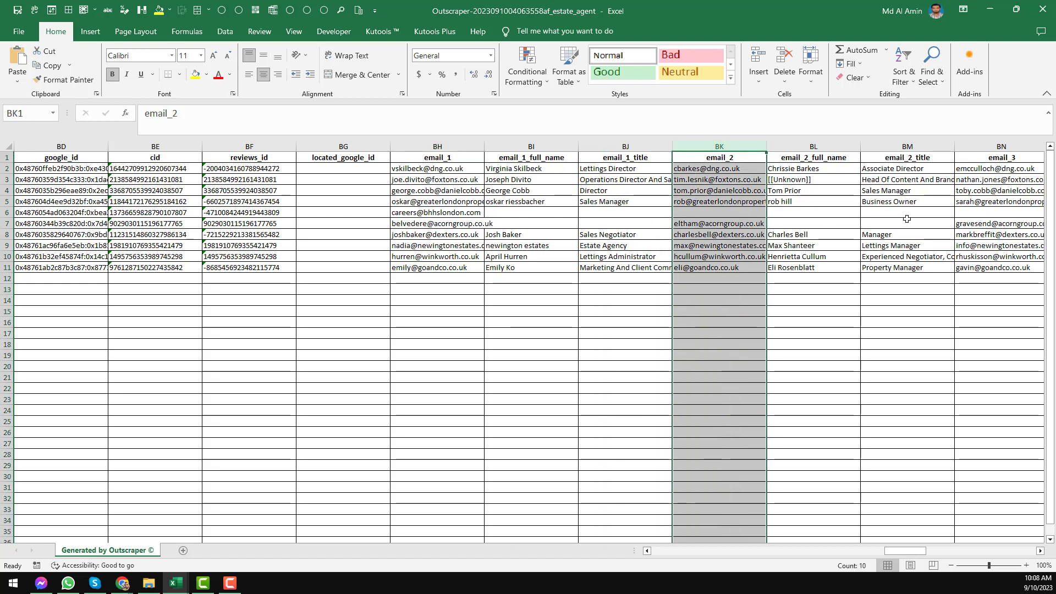
left_click(1000, 146)
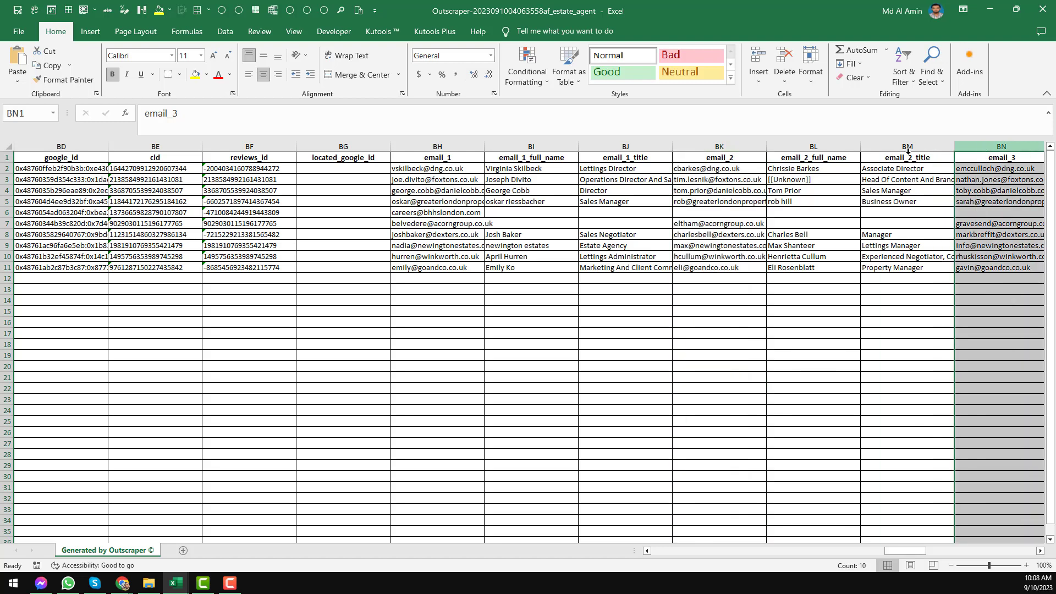
left_click(458, 179)
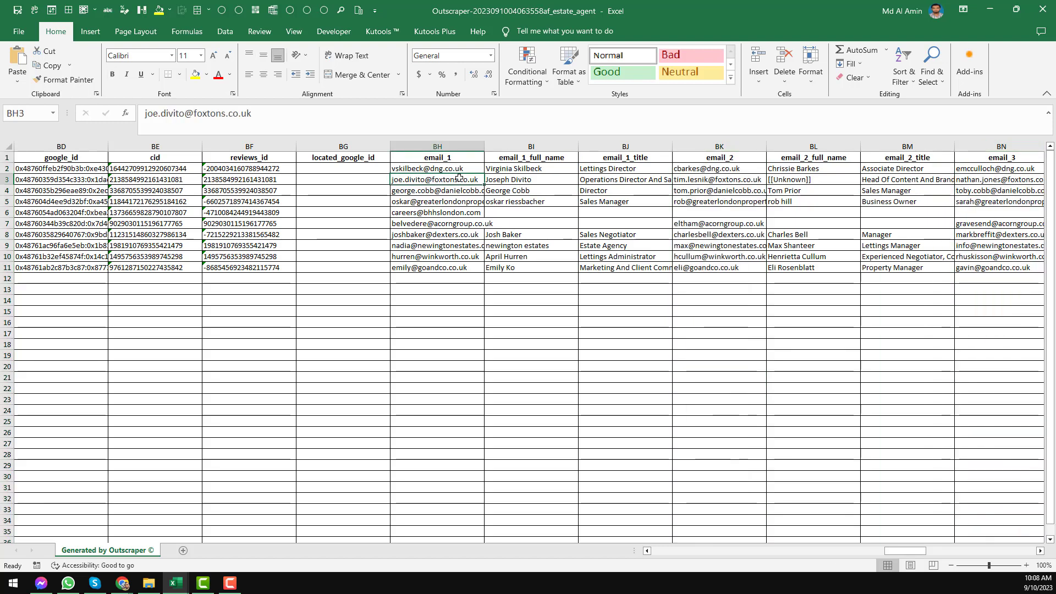
left_click(551, 171)
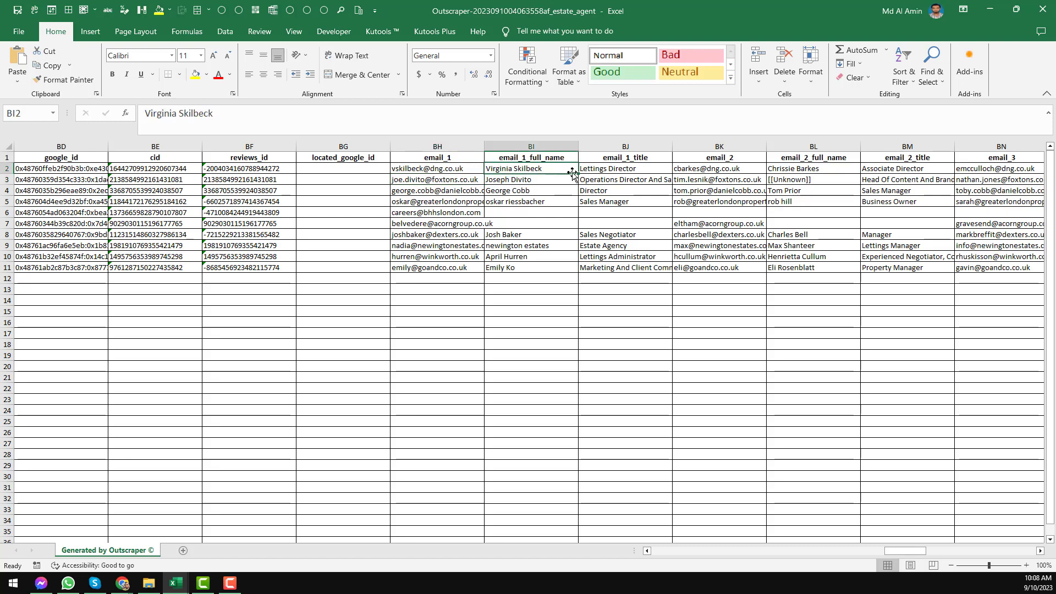
left_click(647, 167)
left_click(790, 165)
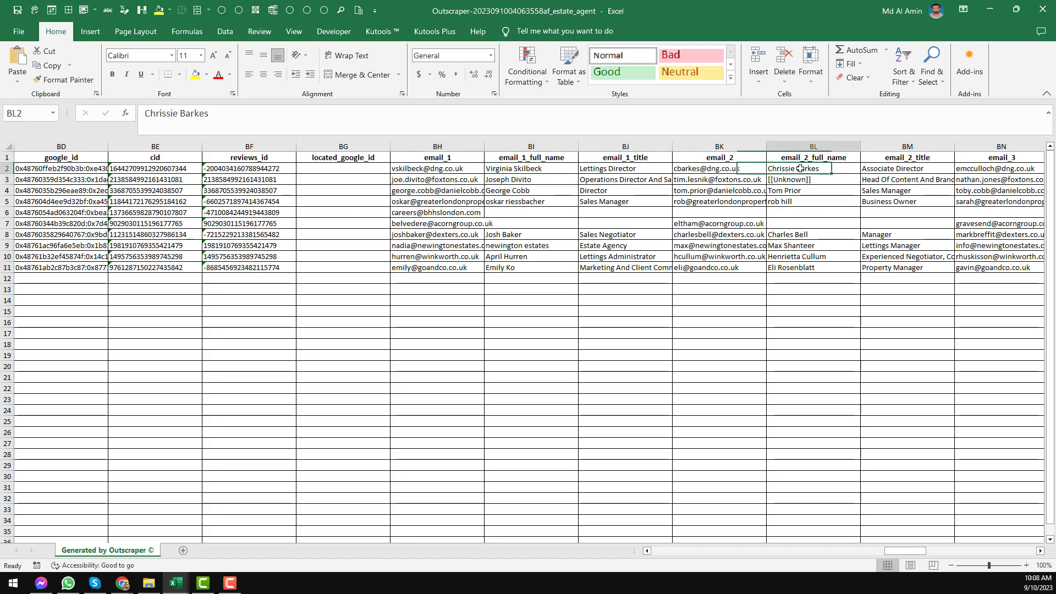
Review the additional phone number columns and the social media columns from facebook through snapchat
left_click(811, 170)
key("Right")
key("Right")
key("Right")
key("Right")
key("Right")
key("Right")
key("Right")
key("Right")
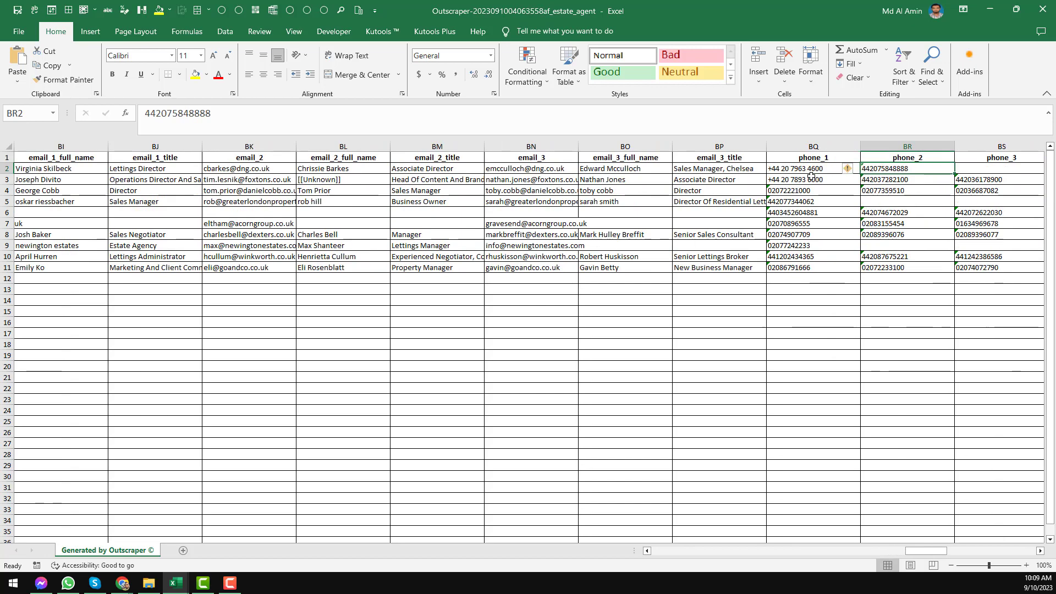
key("Right")
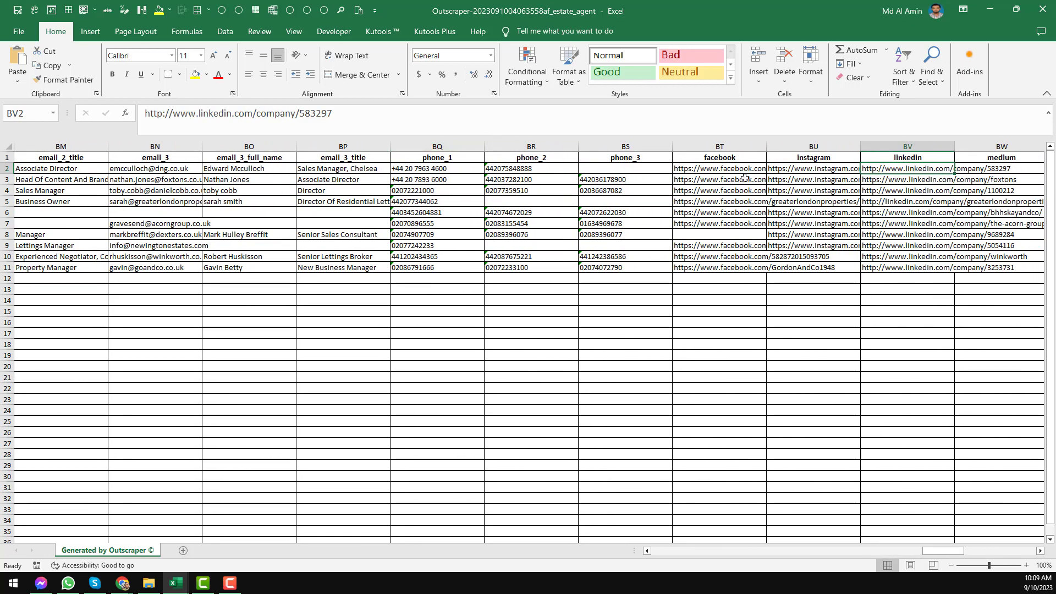
key("Right")
key("Right")
key("Right")
key("Right")
key("Right")
key("Right")
key("Right")
key("Right")
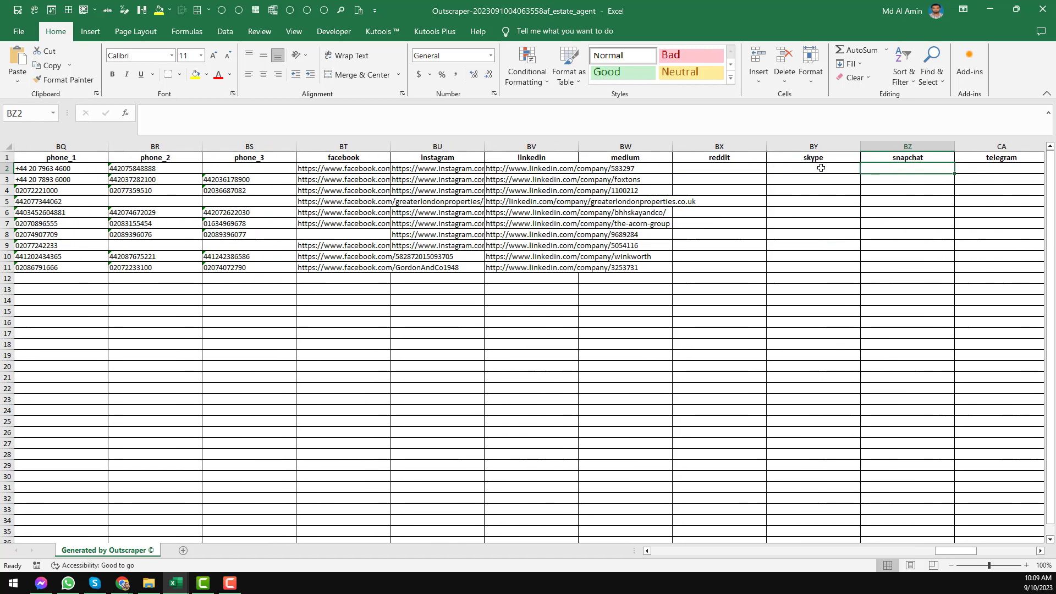
Review the remaining columns from telegram through website_has_google_tag, including the first agent's website_title, and return to the sheet's start
key("Right")
key("Right")
key("Right")
key("Right")
key("Right")
key("Right")
key("Right")
key("Right")
key("Right")
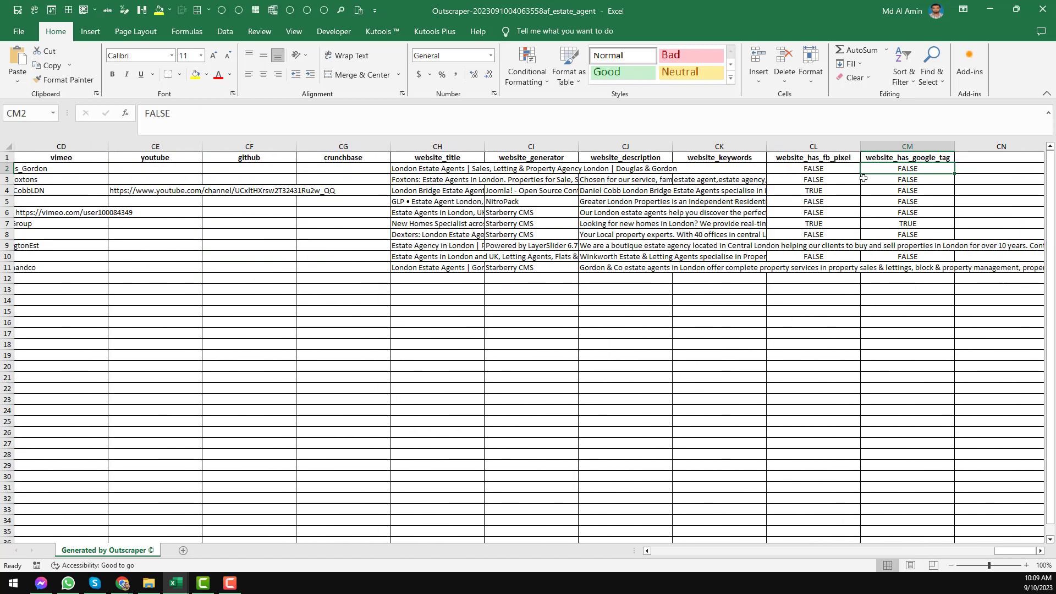
left_click(462, 167)
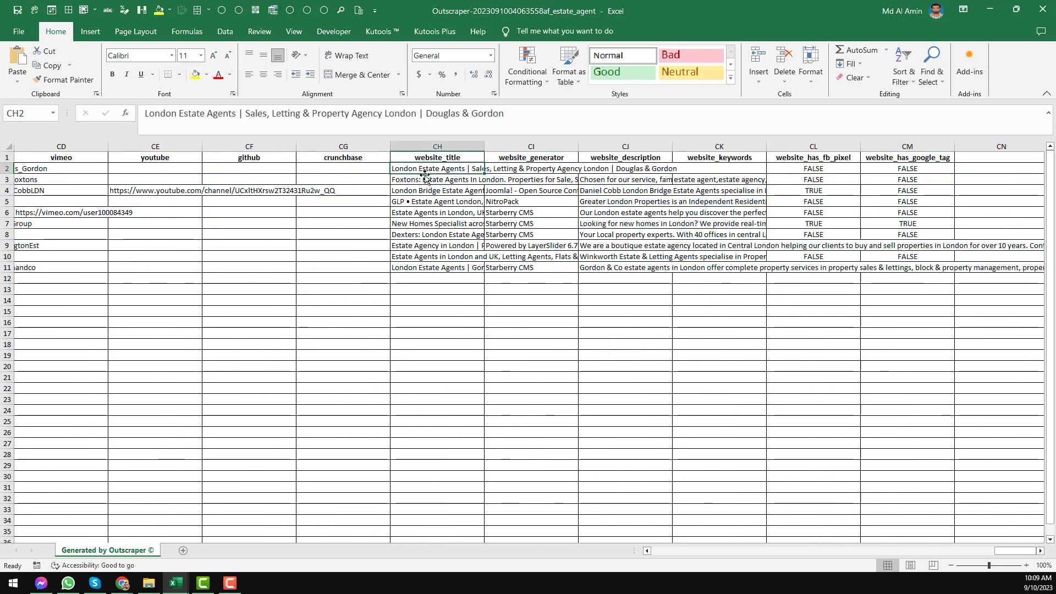
key("ctrl+Home")
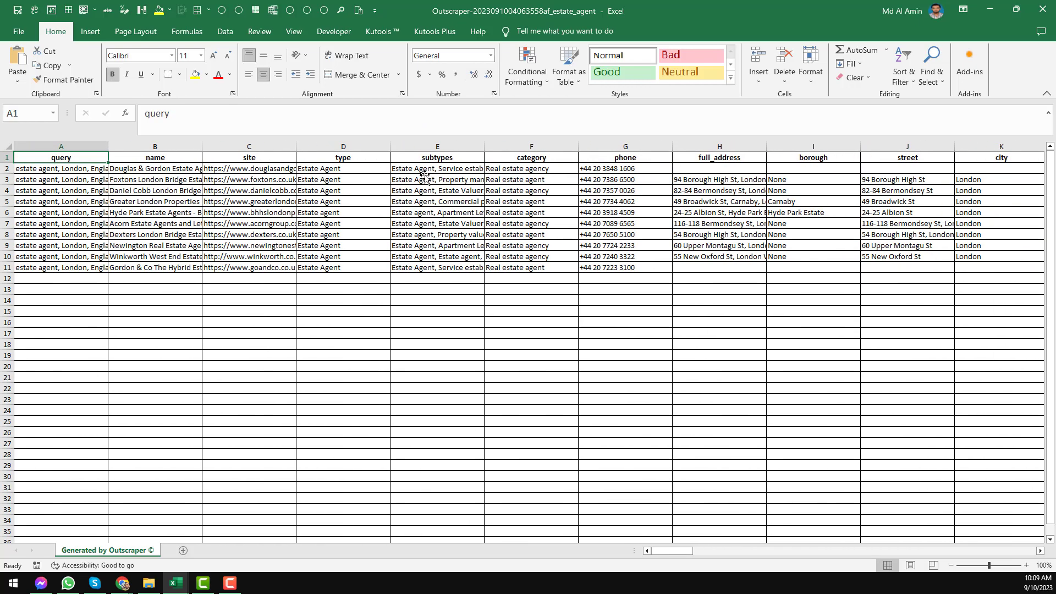
Switch to the "1- Fresh report-1215 Data - Updated" workbook and examine its Zipcode, Business Name and Industry / Type columns, ending at the first record
left_click(989, 12)
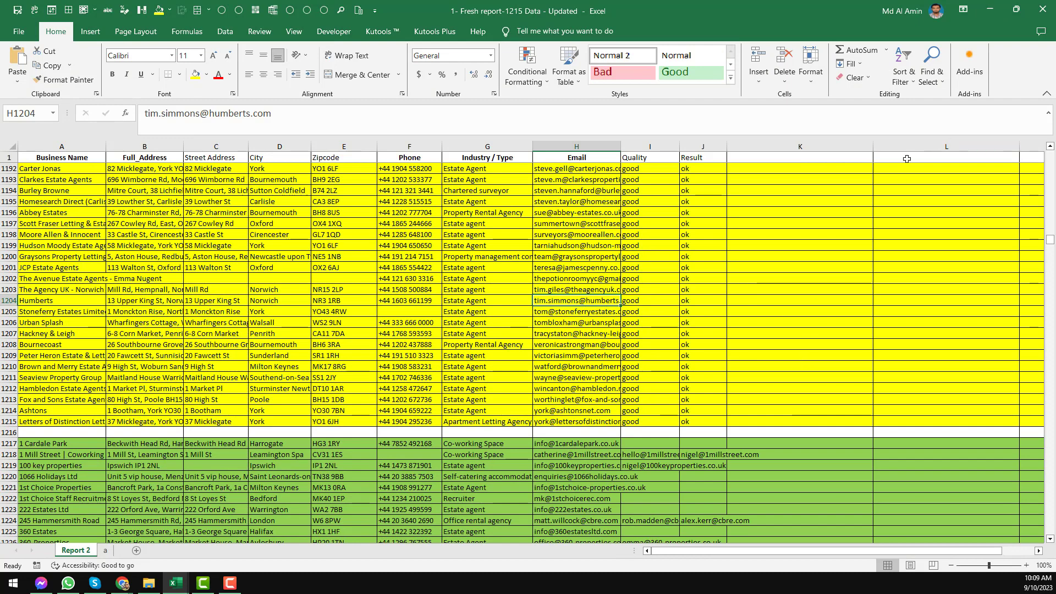
left_click(320, 256)
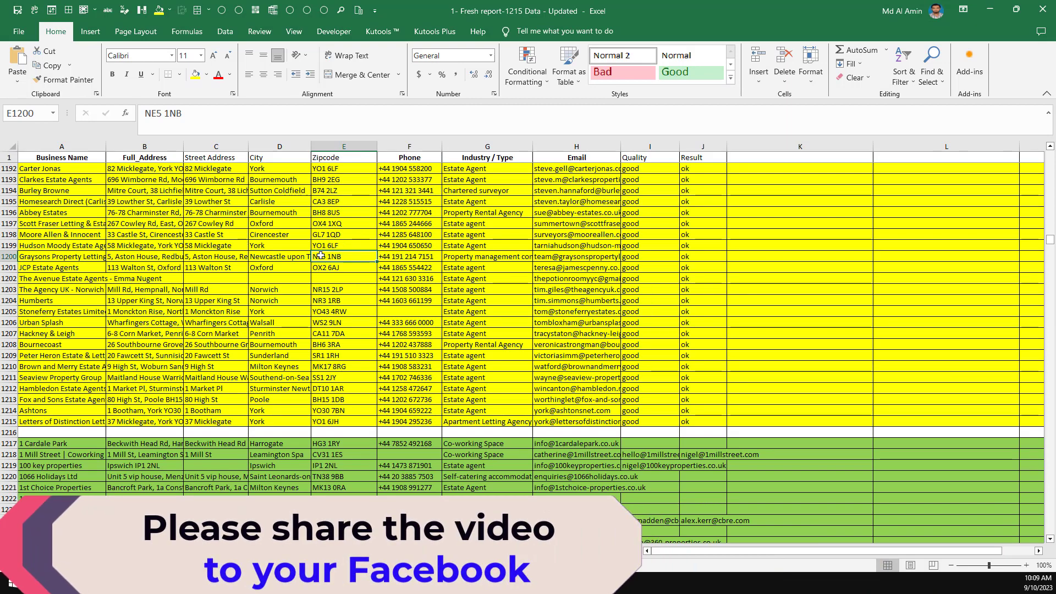
left_click(50, 242)
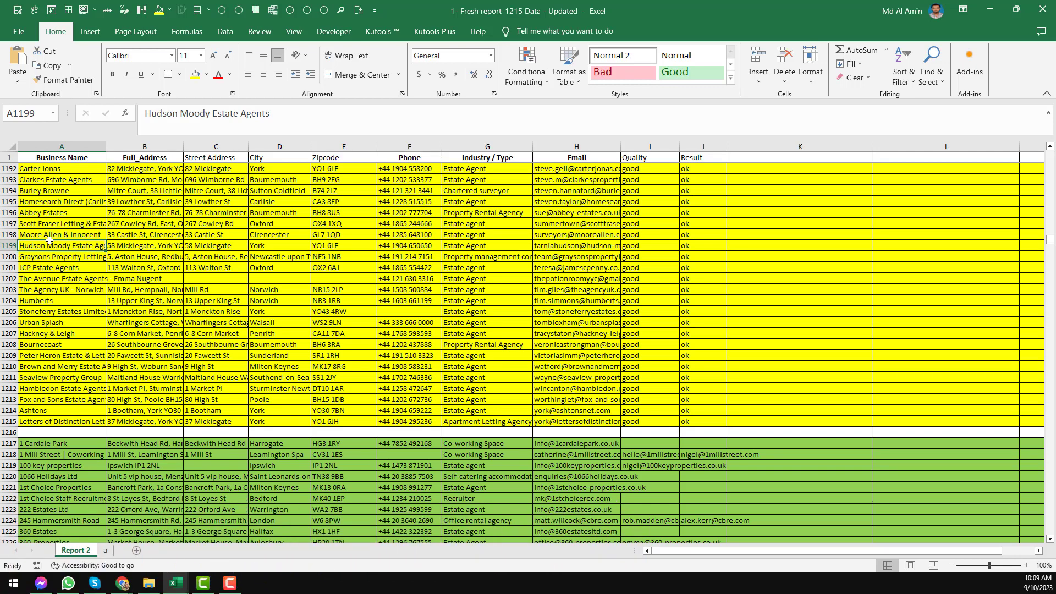
left_click(519, 215)
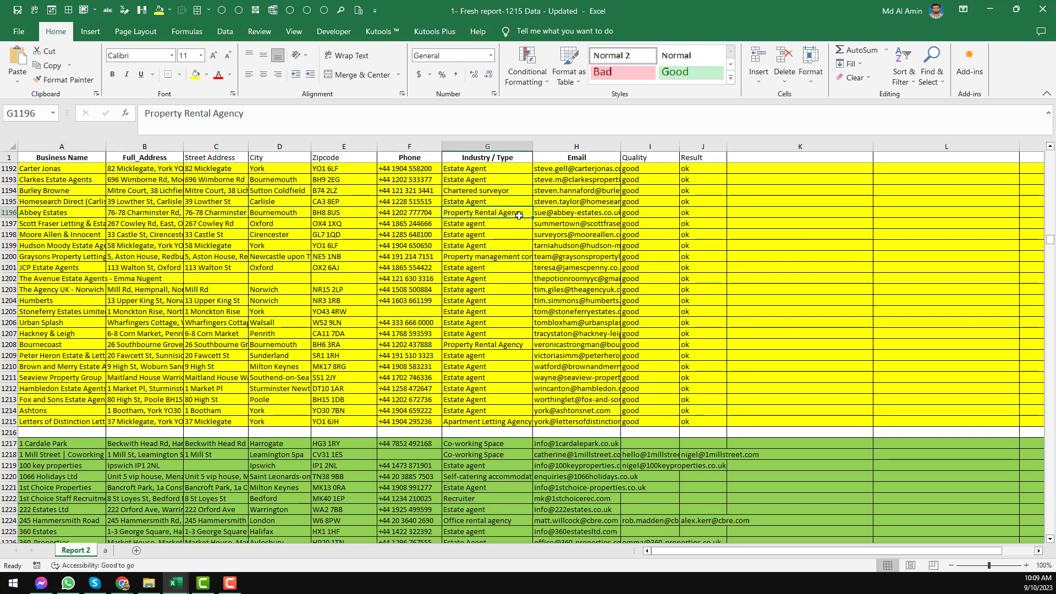
key("ctrl+Home")
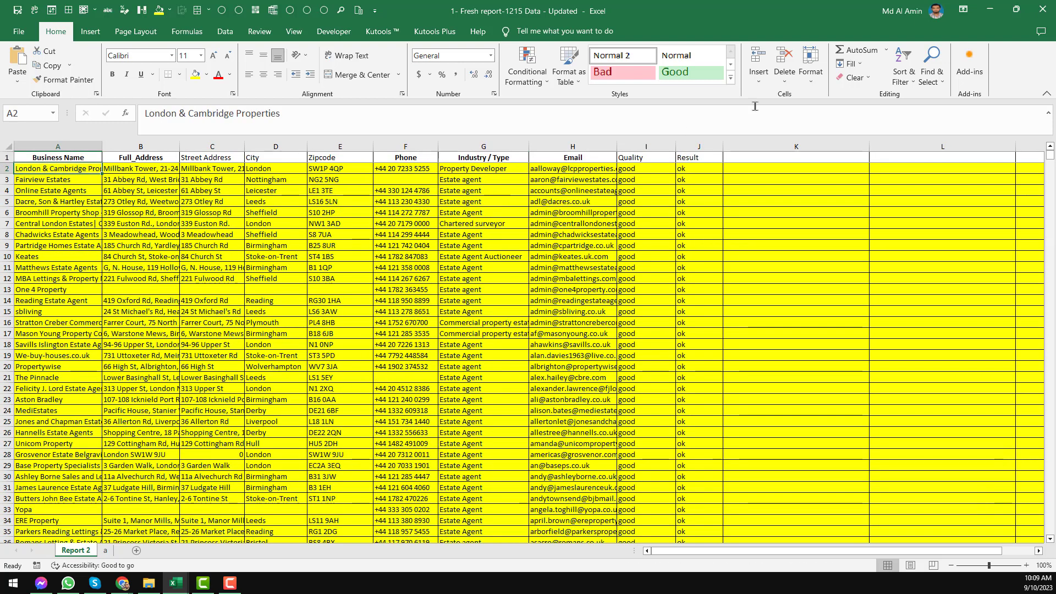
Switch to the browser, bring in the PeoplePerHour referral page, and open the account's profile page with the Referral Program in Outscraper
left_click(989, 10)
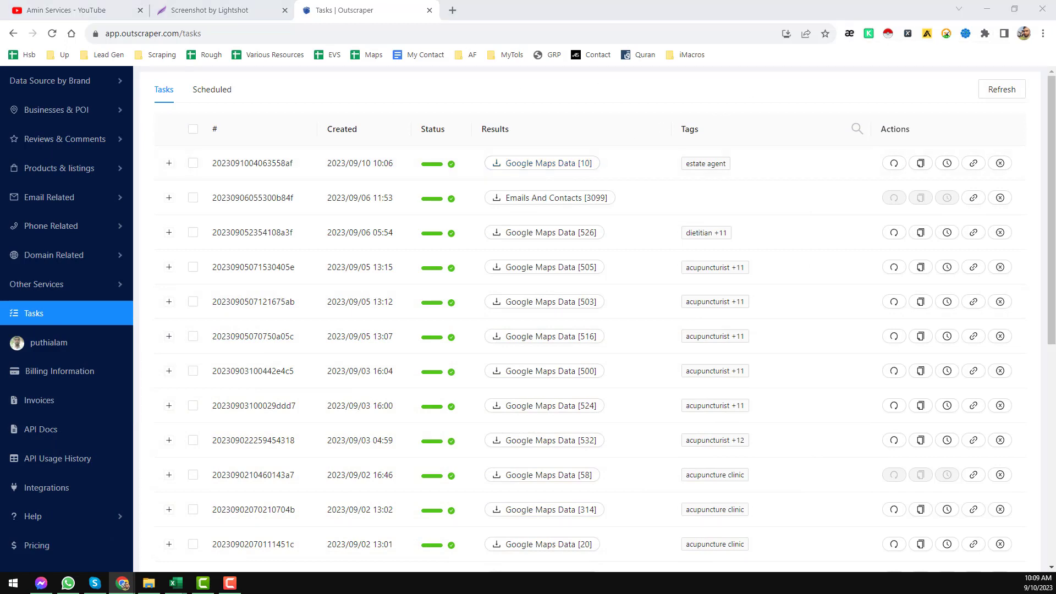
left_click_drag(1051, 181, 792, 10)
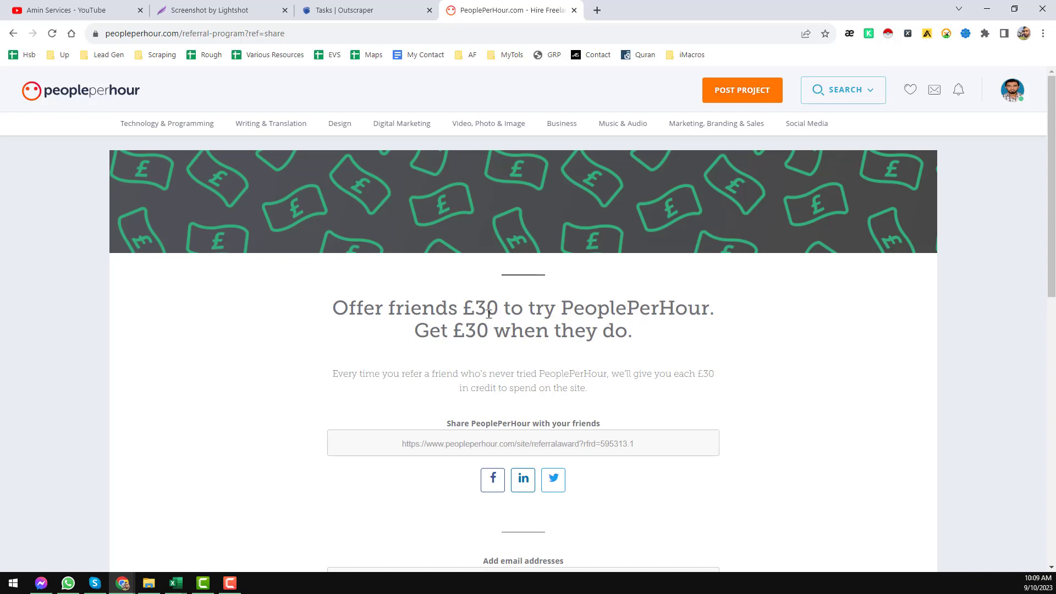
left_click(366, 8)
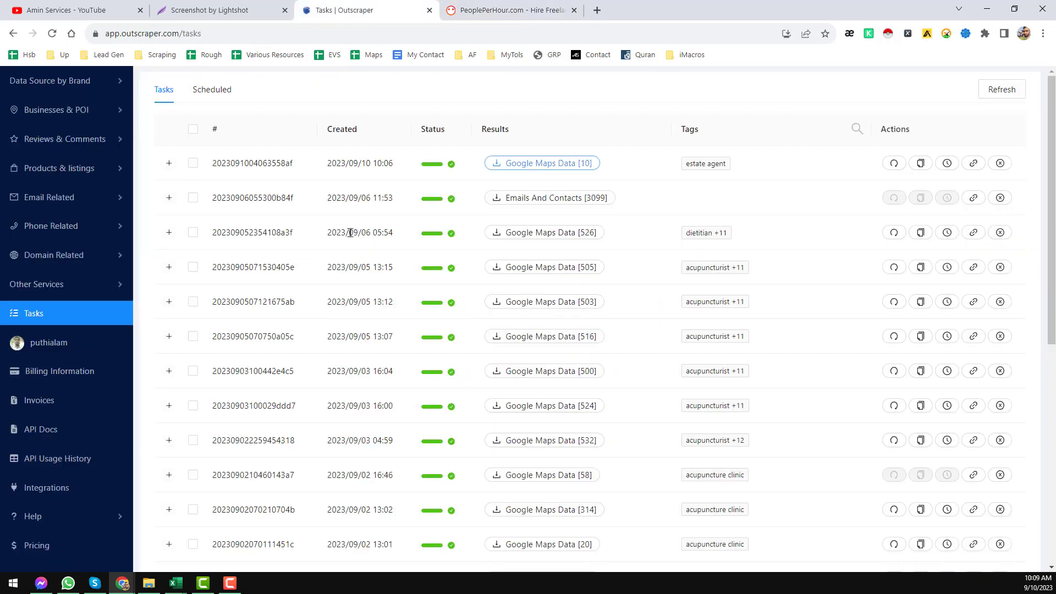
mouse_move(79, 113)
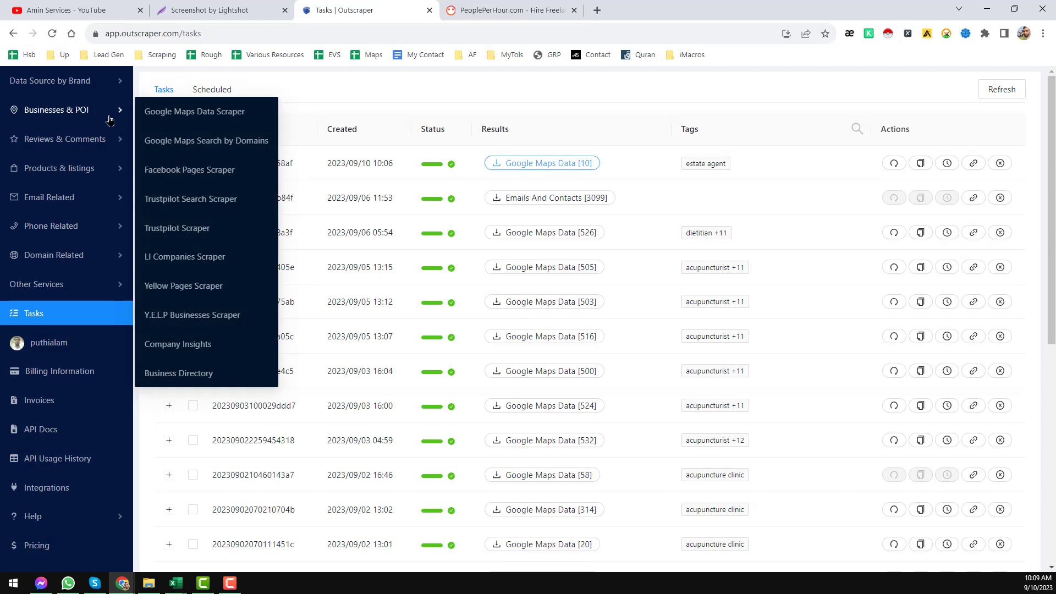
left_click(63, 346)
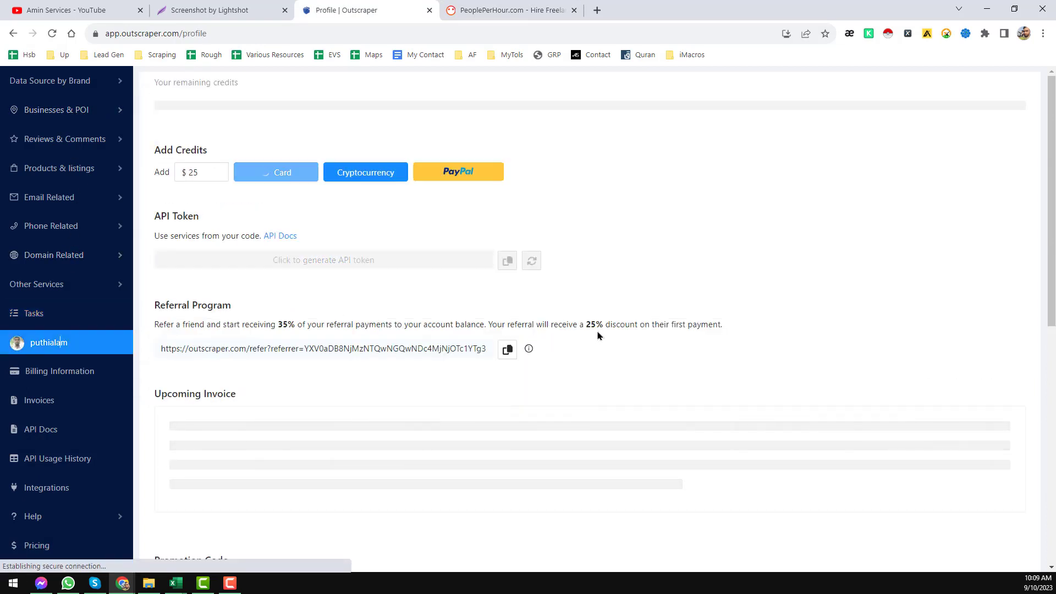